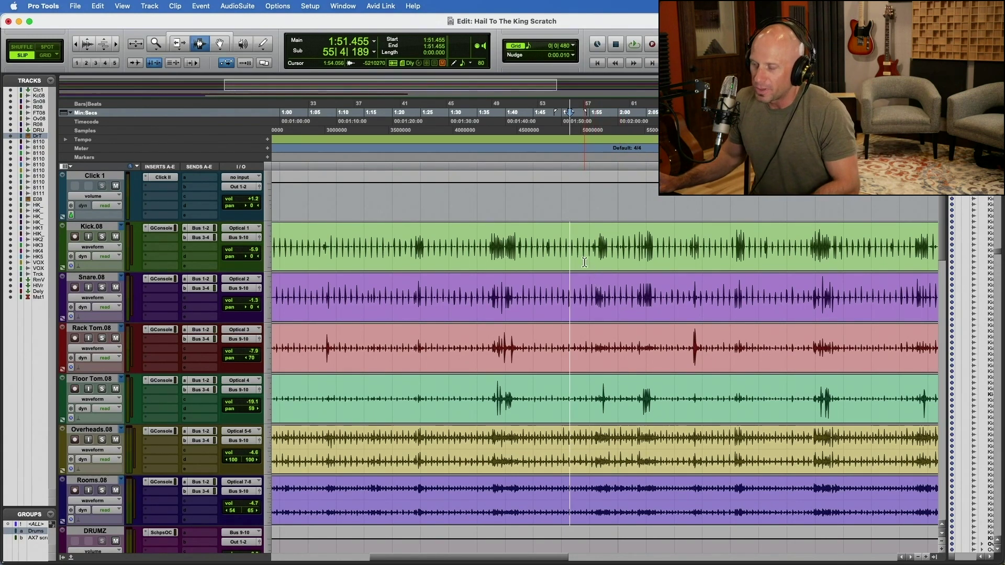
Step: Play the drum tracks from 1:51.455 for a few seconds and stop playback
key(space)
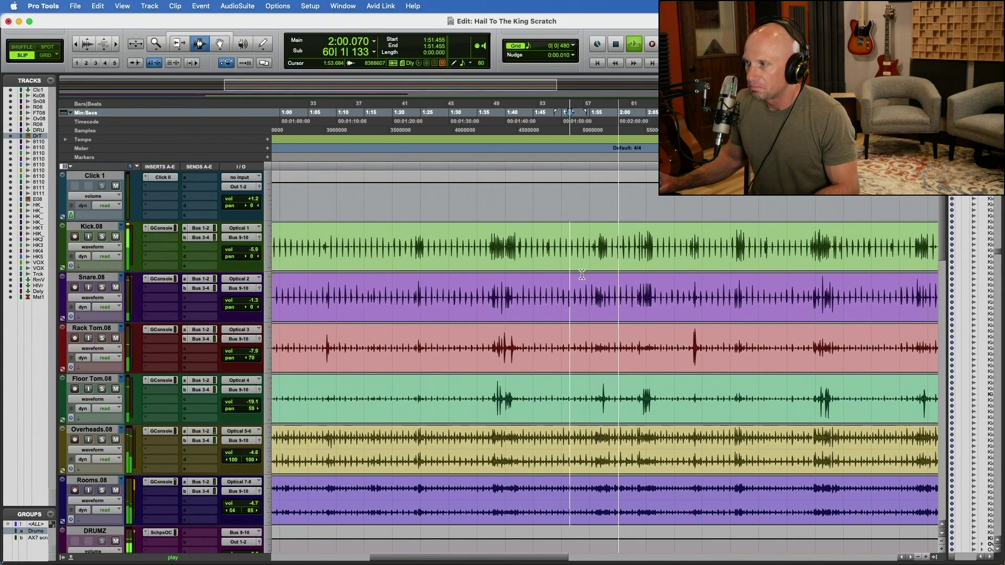
key(space)
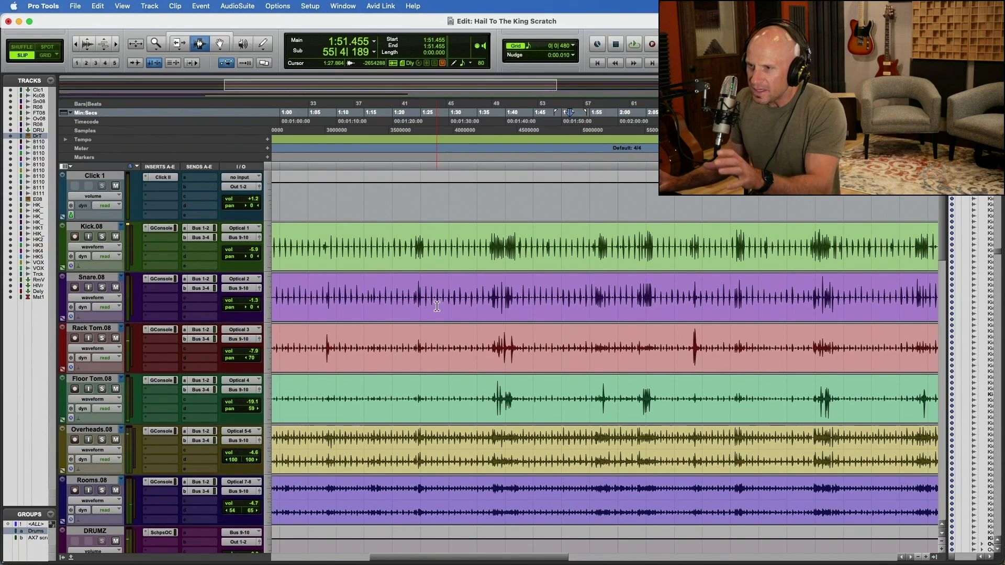
Step: Select the six grouped drum tracks and switch them to their .06 playlists
click(92, 226)
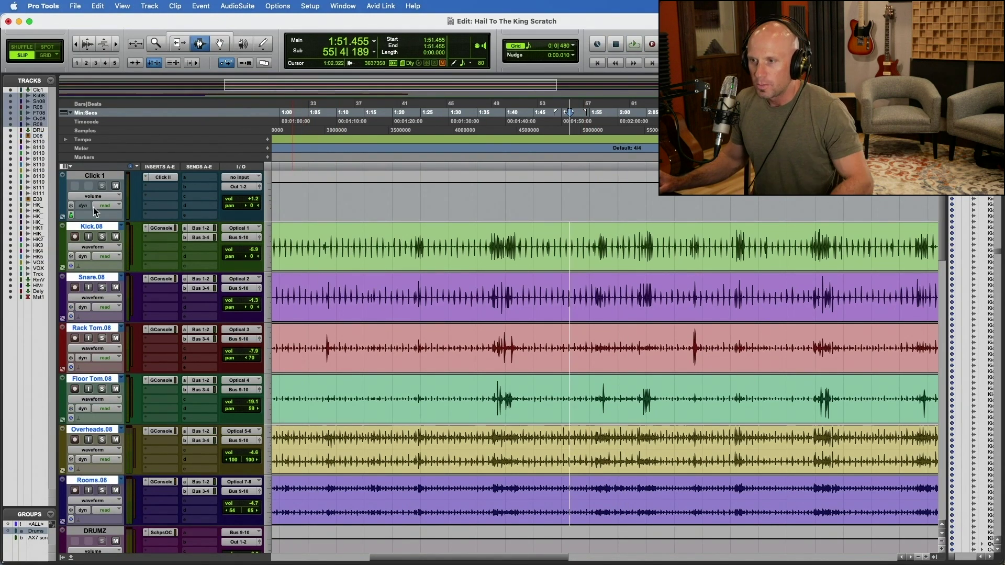
click(121, 227)
click(140, 211)
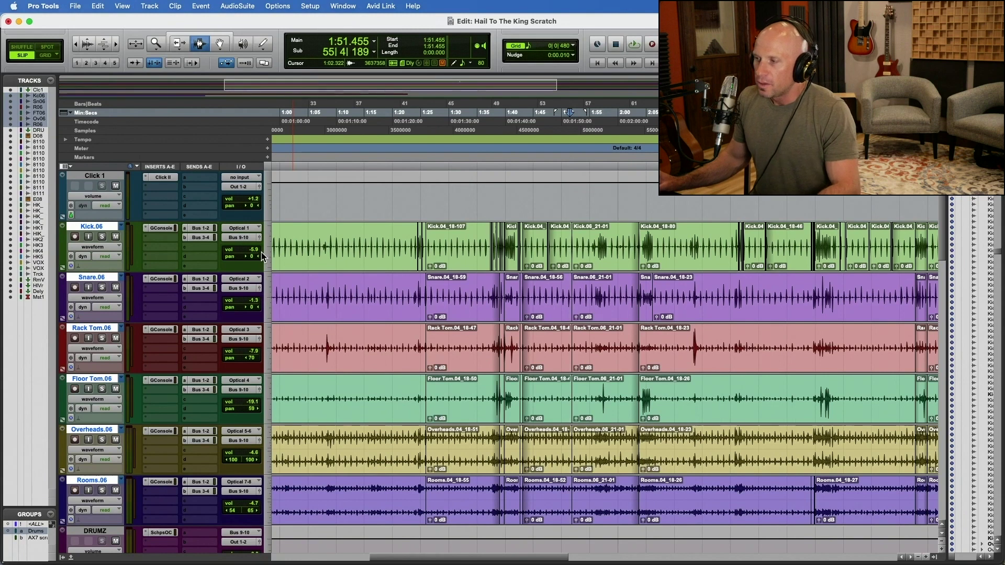
Step: Select all the drum clips across the whole song, from the session start to 5:13.933
key(super+bracketleft)
key(super+bracketleft)
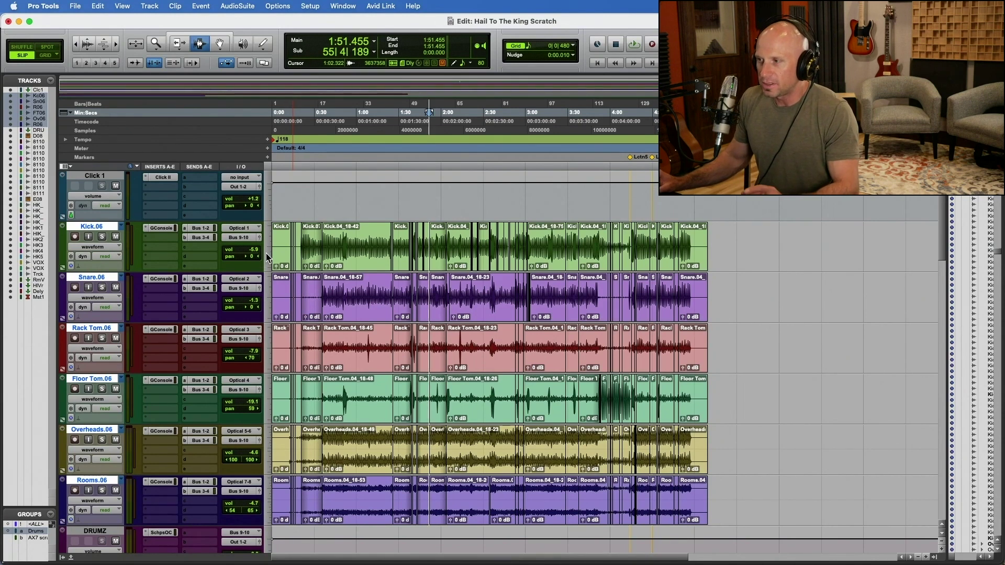
double_click(699, 249)
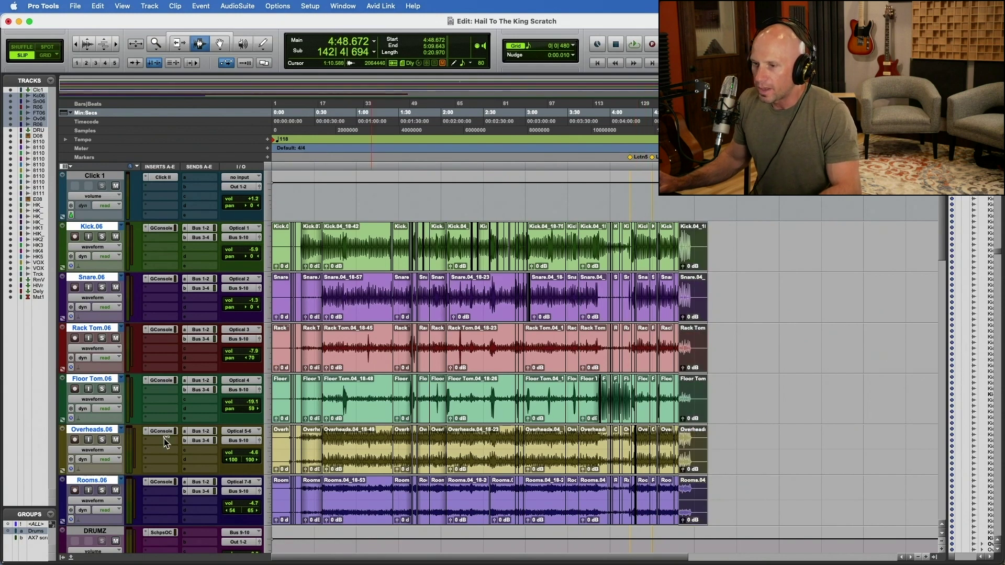
drag(580, 264, 234, 265)
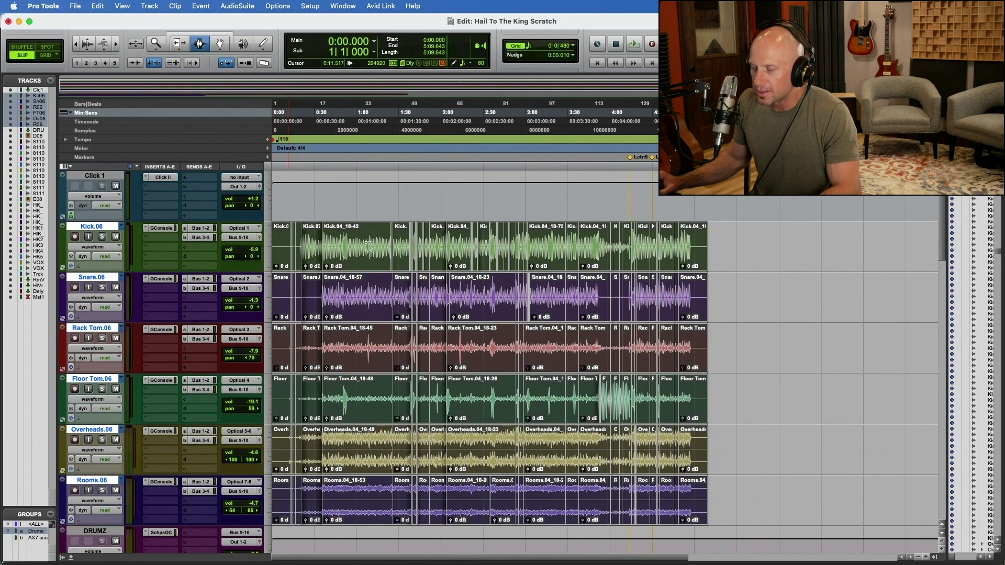
shift+click(714, 252)
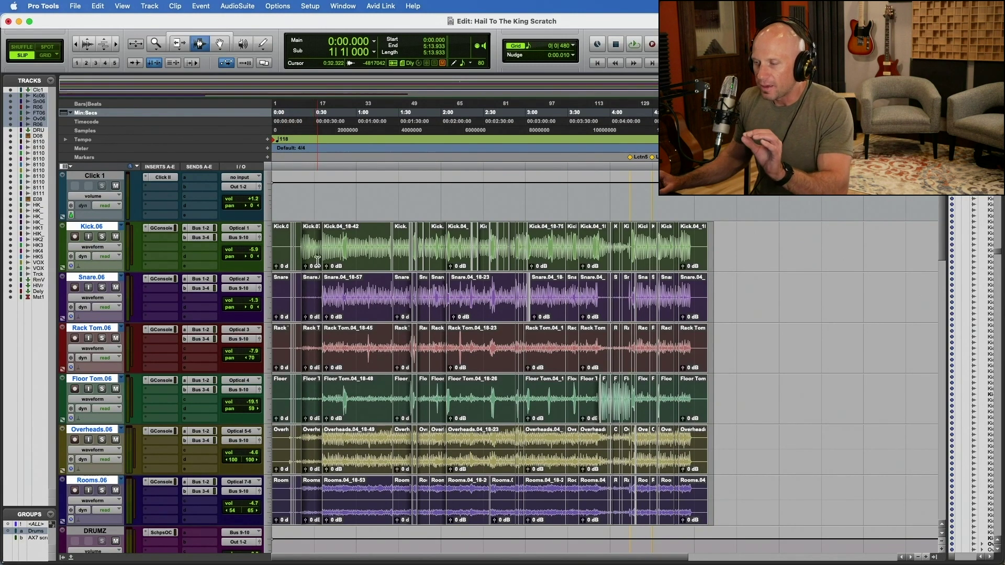
Step: Clear the selection and examine the edit points between the drum clips, close up and across the full song
click(354, 248)
click(386, 246)
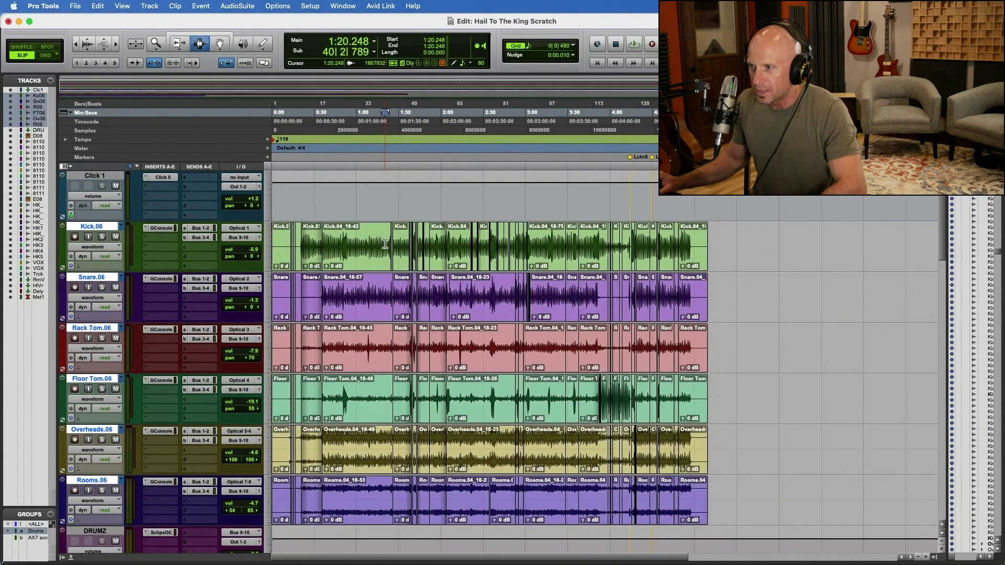
key(super+bracketright)
key(super+bracketright)
key(super+bracketright)
key(super+bracketleft)
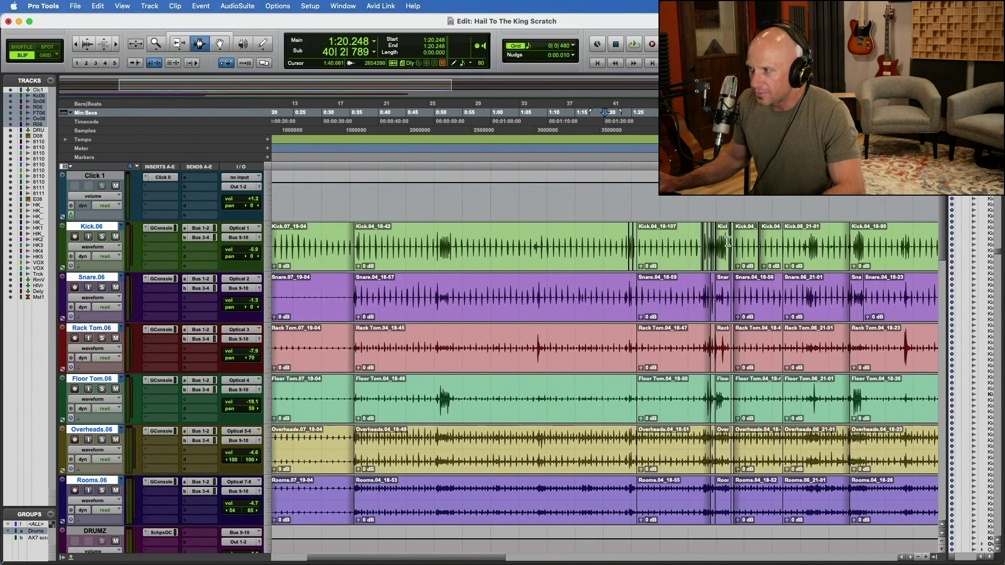
key(super+bracketleft)
key(super+bracketleft)
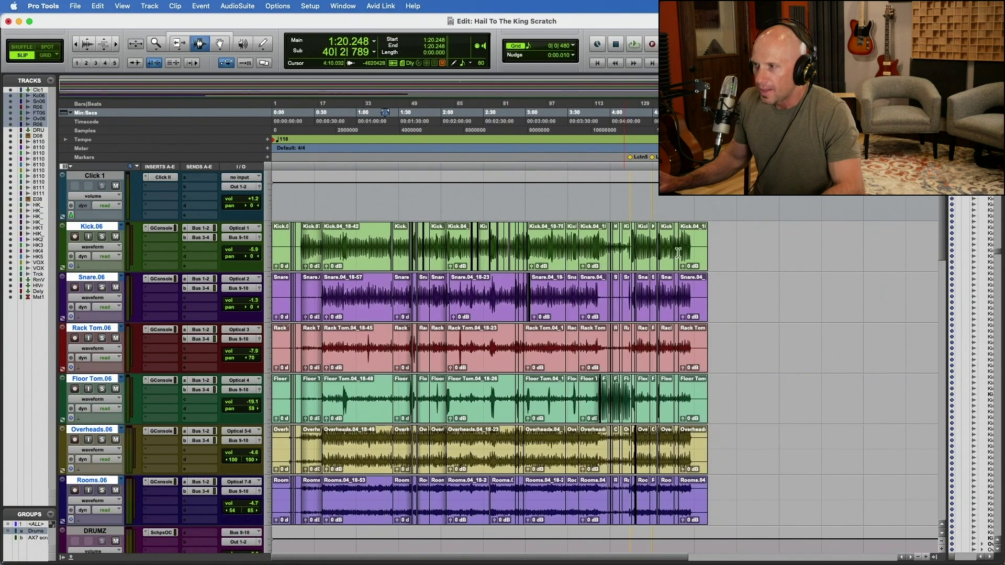
drag(706, 244, 416, 245)
click(397, 246)
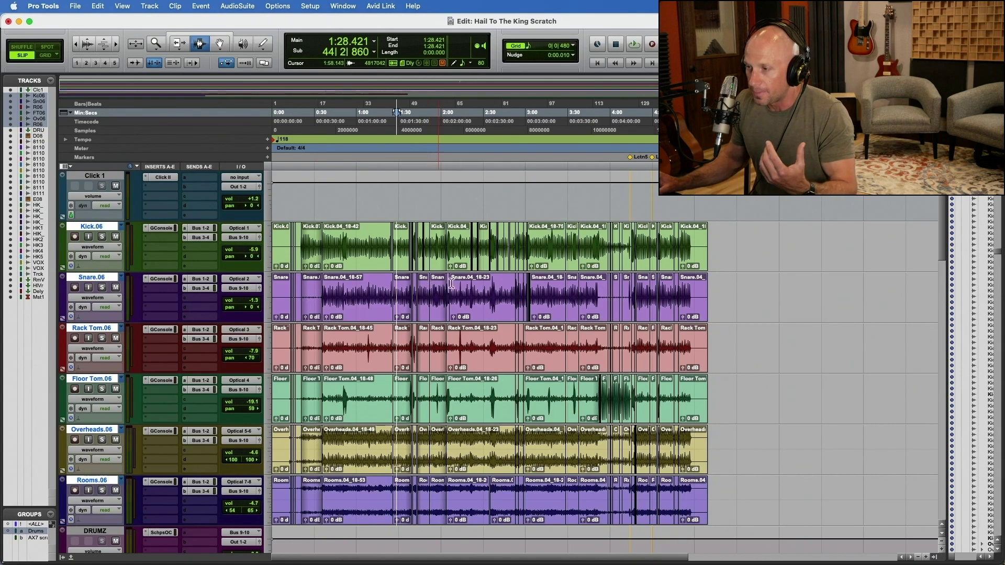
Step: Select all drum clips from the session start to 5:09.847 and consolidate them into one clip per track
click(708, 257)
drag(708, 258, 206, 267)
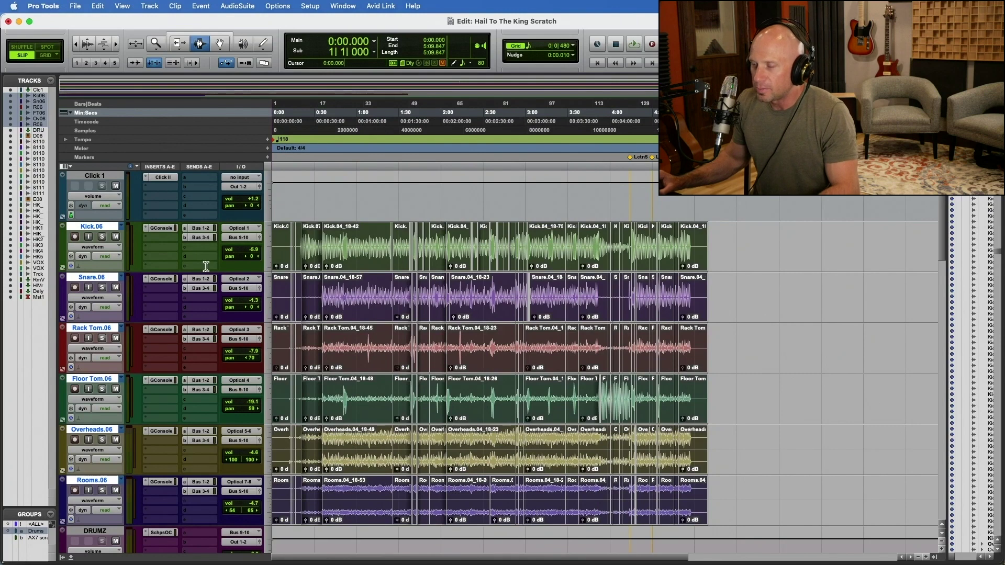
click(101, 6)
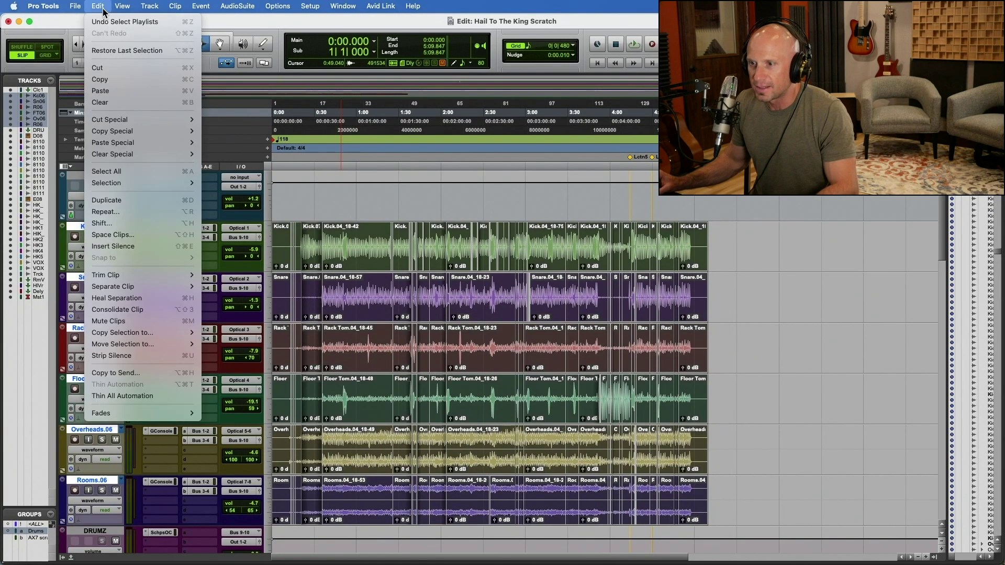
click(158, 311)
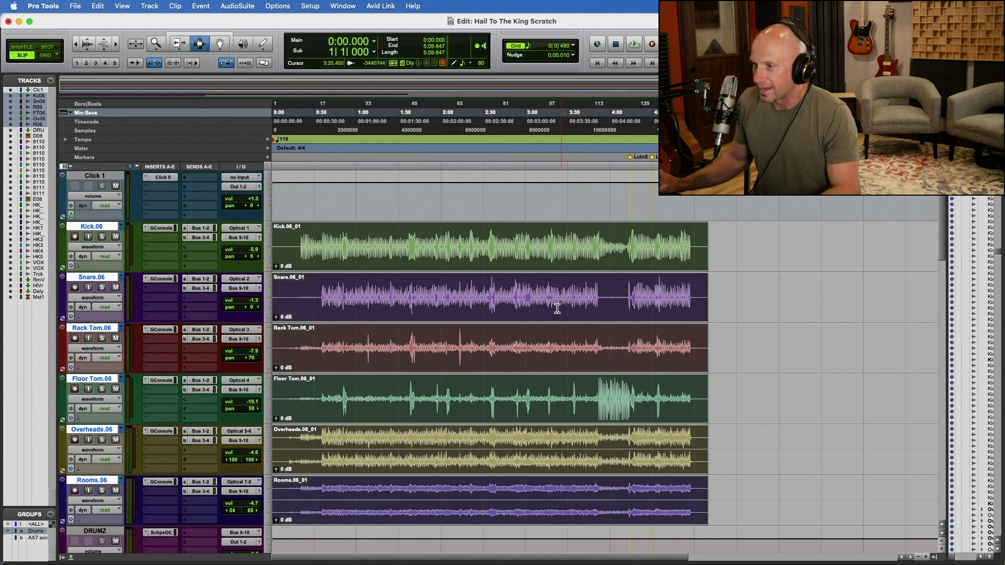
Step: Undo the clip consolidation and switch the drum tracks back to their .08 playlists
key(super+z)
click(241, 227)
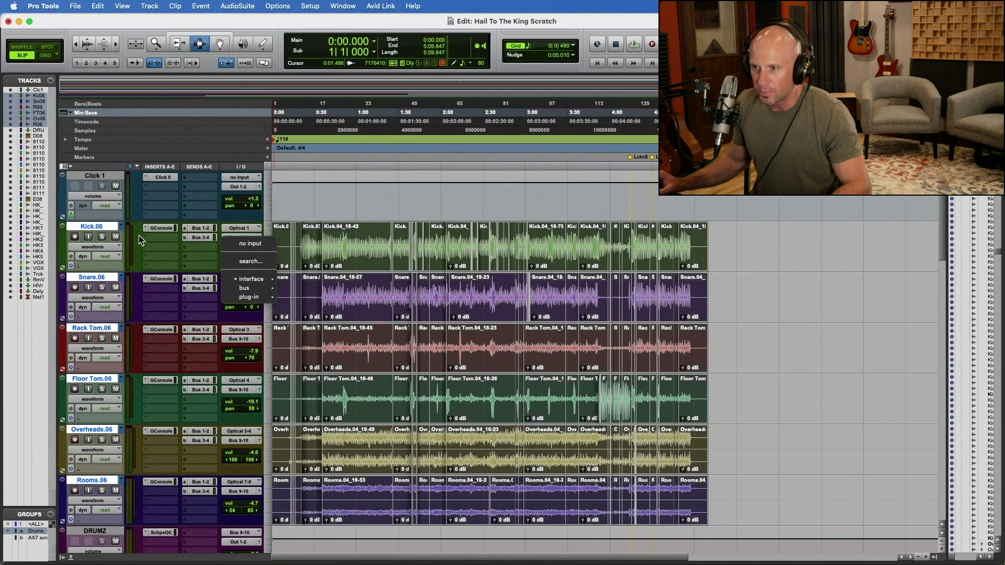
click(121, 225)
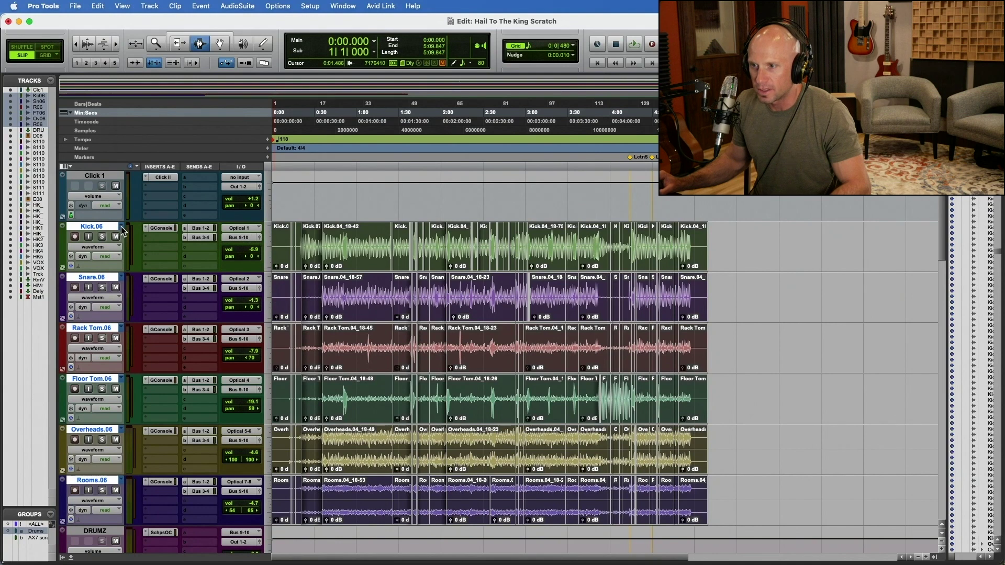
click(120, 227)
click(138, 245)
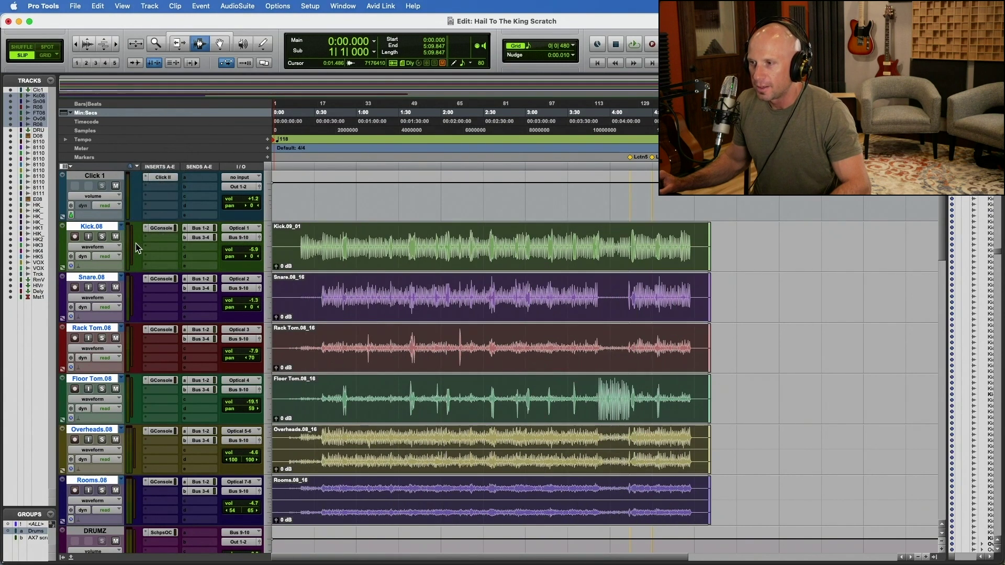
Step: Select only the Kick.08 track's audio from the session start to 5:12.447 and solo that track
click(361, 253)
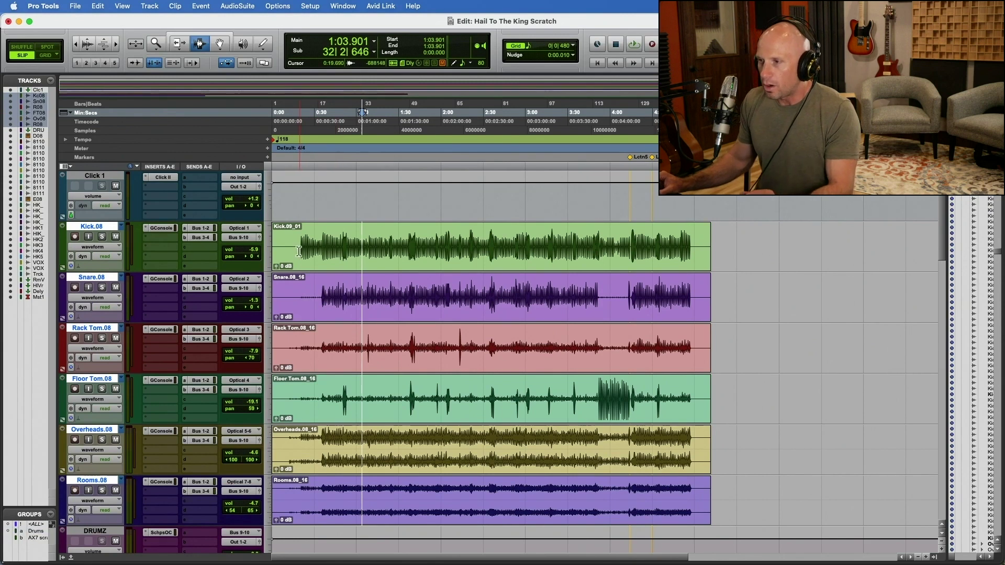
drag(299, 250, 418, 242)
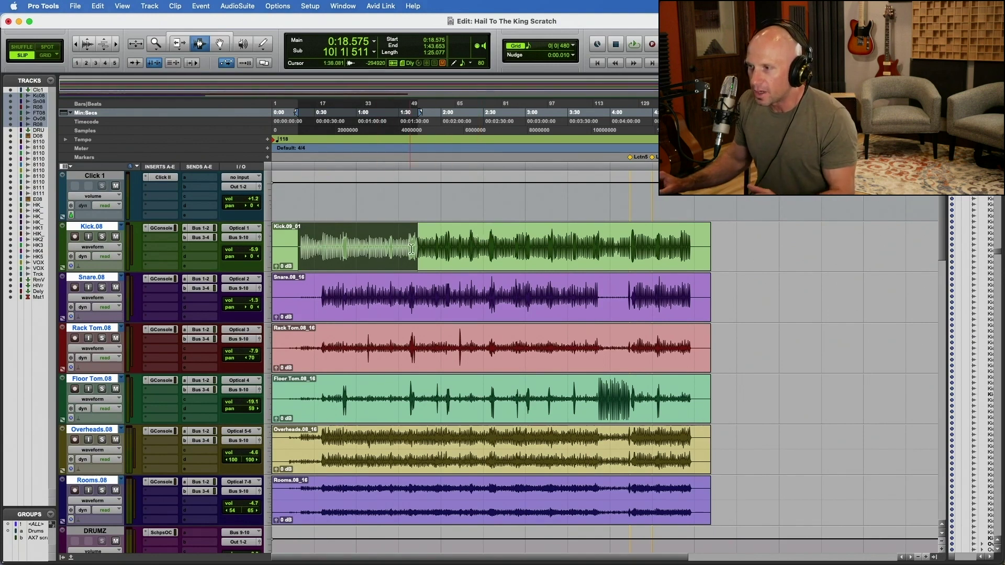
click(460, 244)
drag(711, 240, 225, 239)
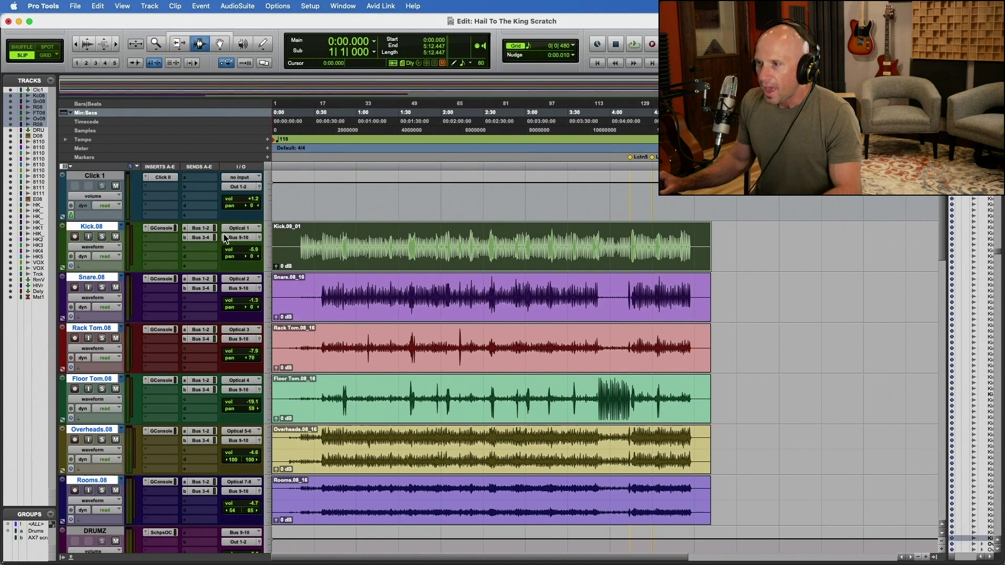
click(102, 238)
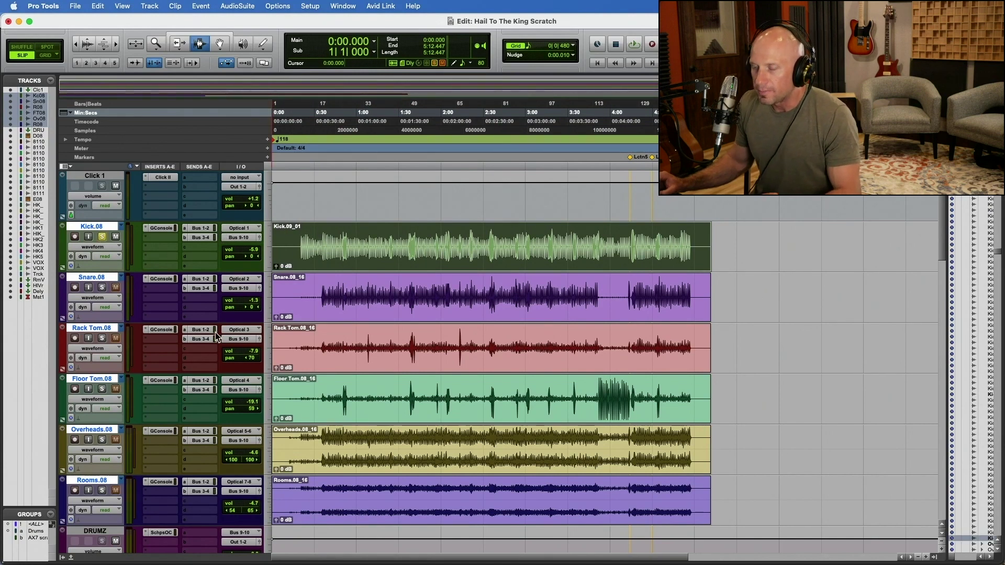
Step: View the Bounce Mix settings and close them without bouncing
key(alt+super+b)
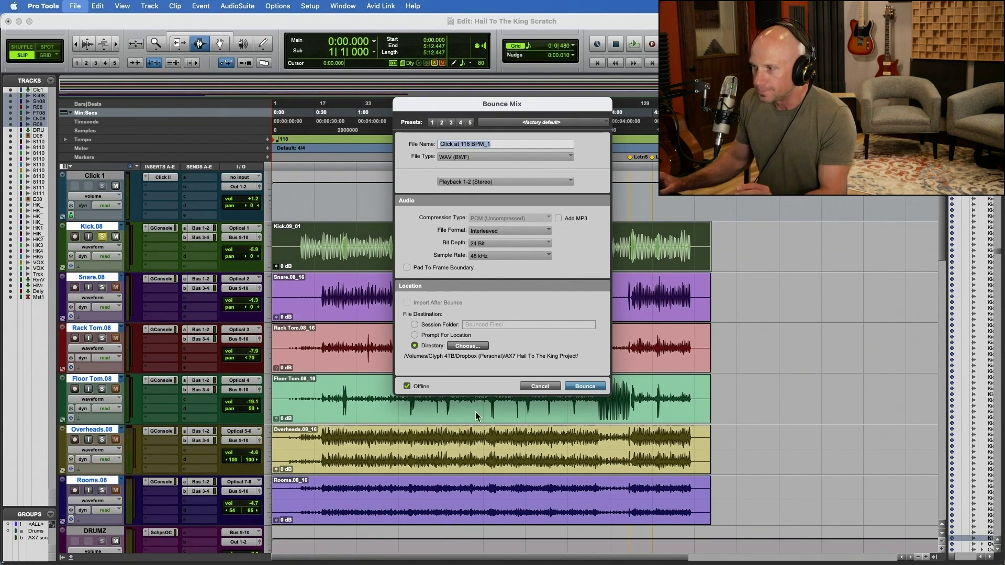
click(540, 385)
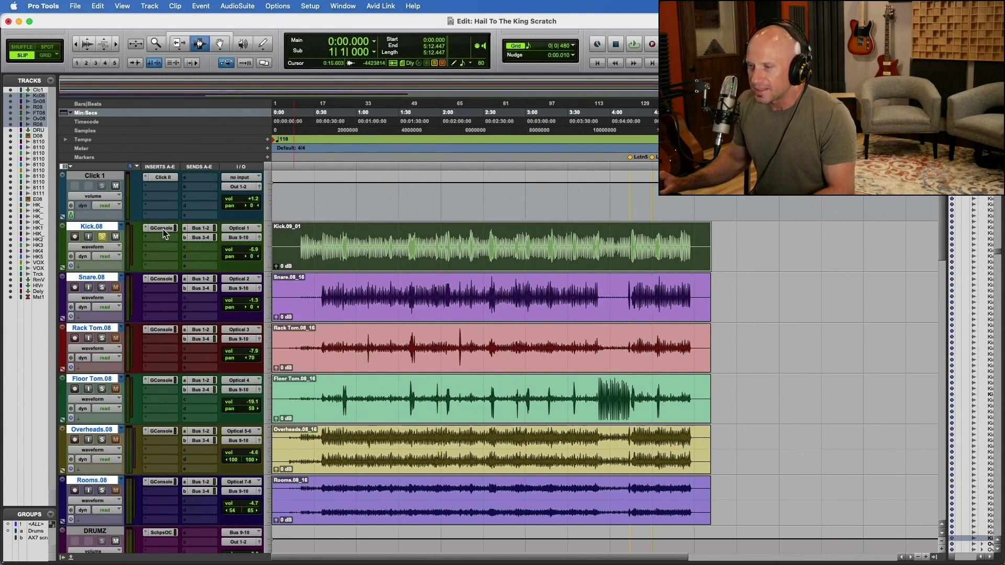
Step: Inspect the L2 plug-in's settings on the Master 1 track and close its window
scroll(298, 419, down, 5)
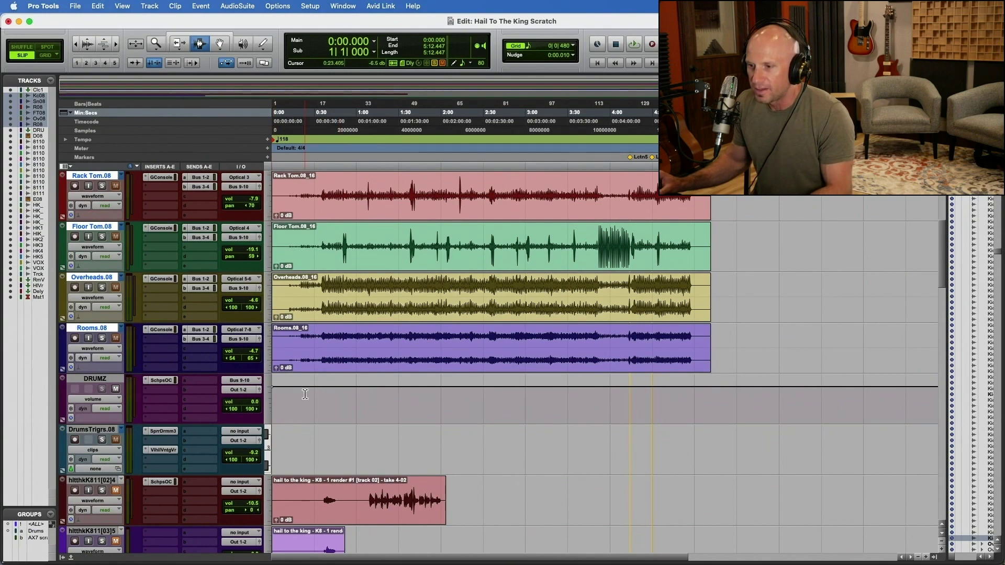
scroll(305, 394, down, 15)
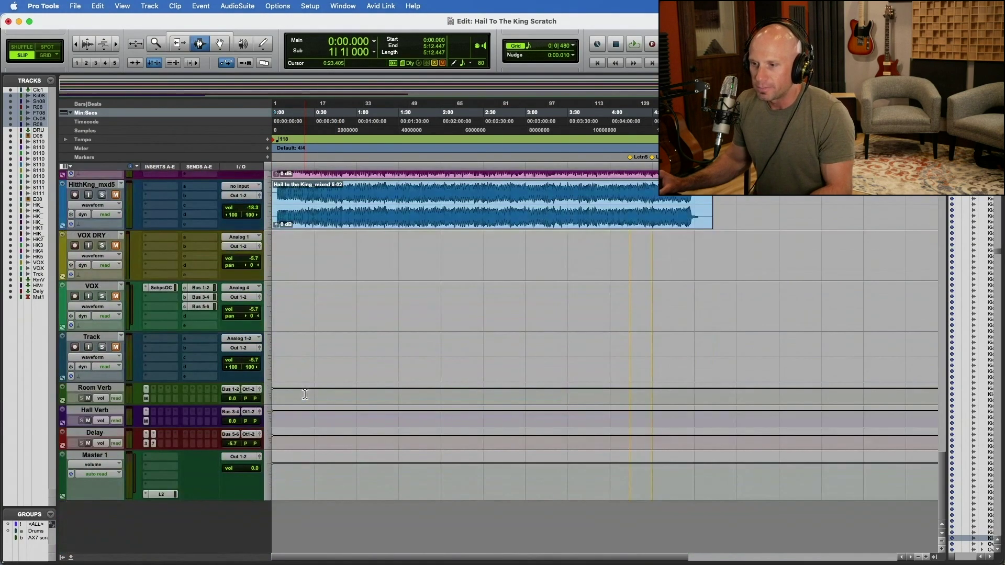
click(161, 494)
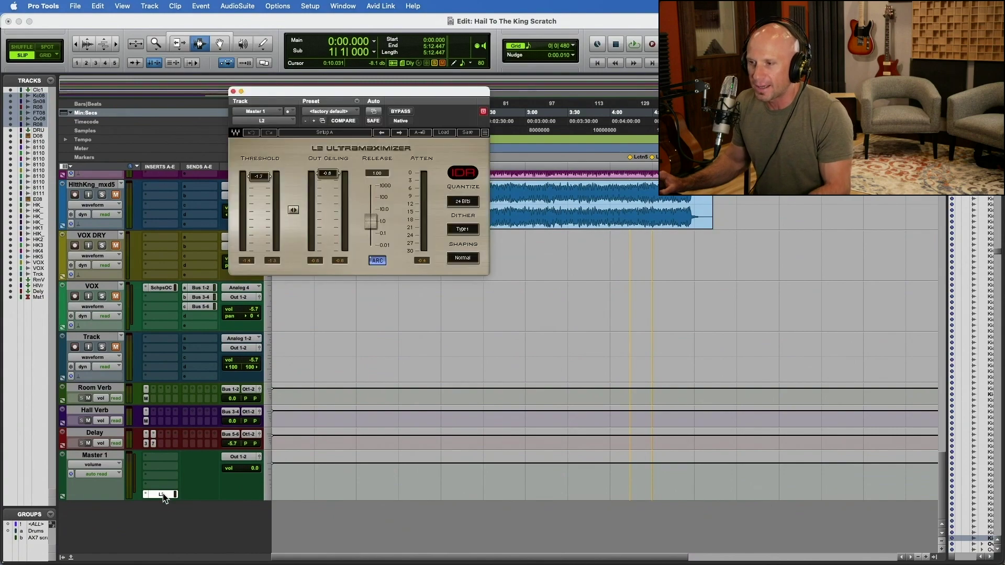
click(233, 91)
scroll(385, 252, up, 15)
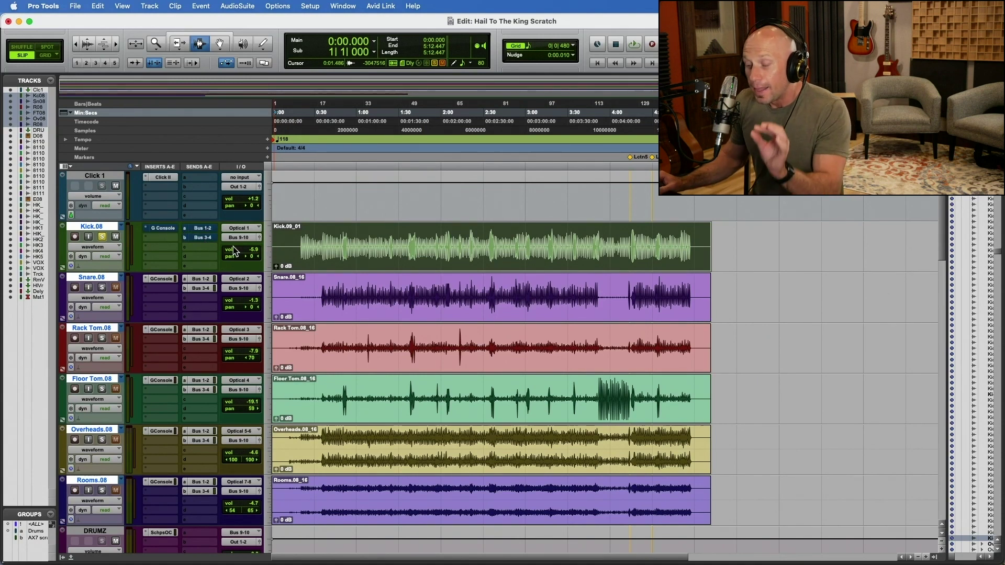
Step: Make the SchpsOmC insert on the DRUMZ track inactive and look over the tracks below it
scroll(103, 454, down, 4)
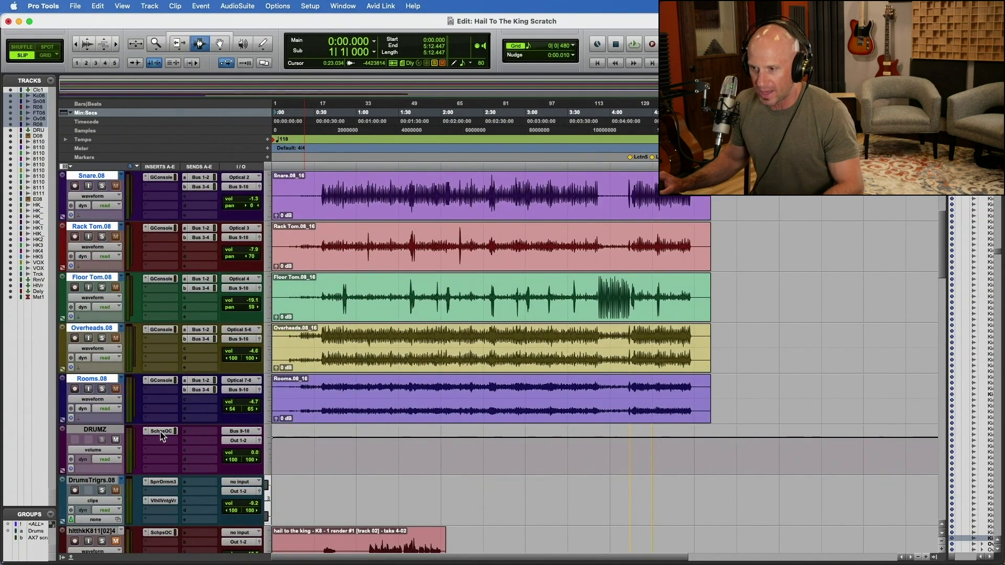
scroll(210, 291, up, 2)
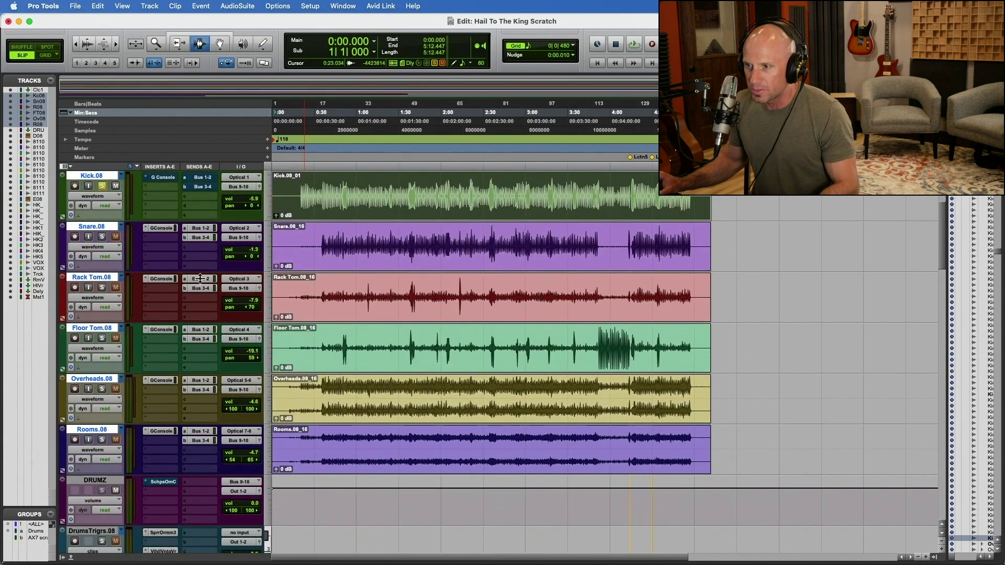
scroll(226, 413, down, 15)
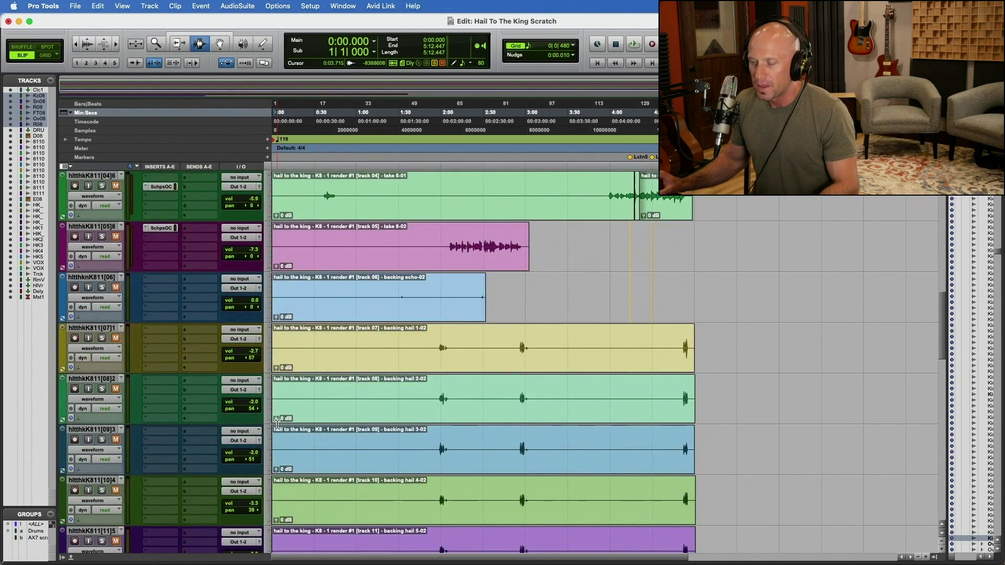
scroll(262, 423, up, 15)
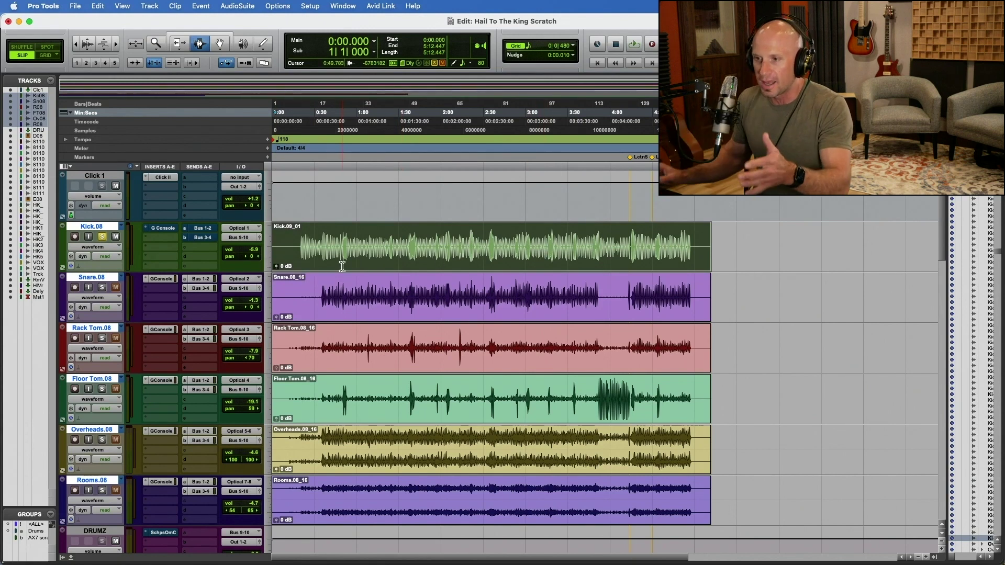
Step: Unsolo the Kick.08 track and select its audio from the session start to 5:11.704
click(102, 237)
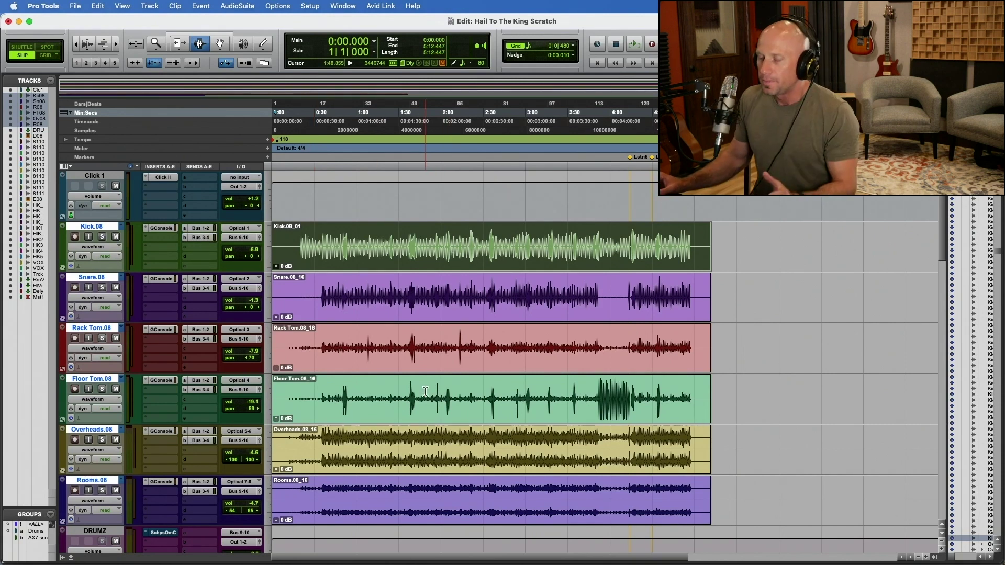
click(518, 248)
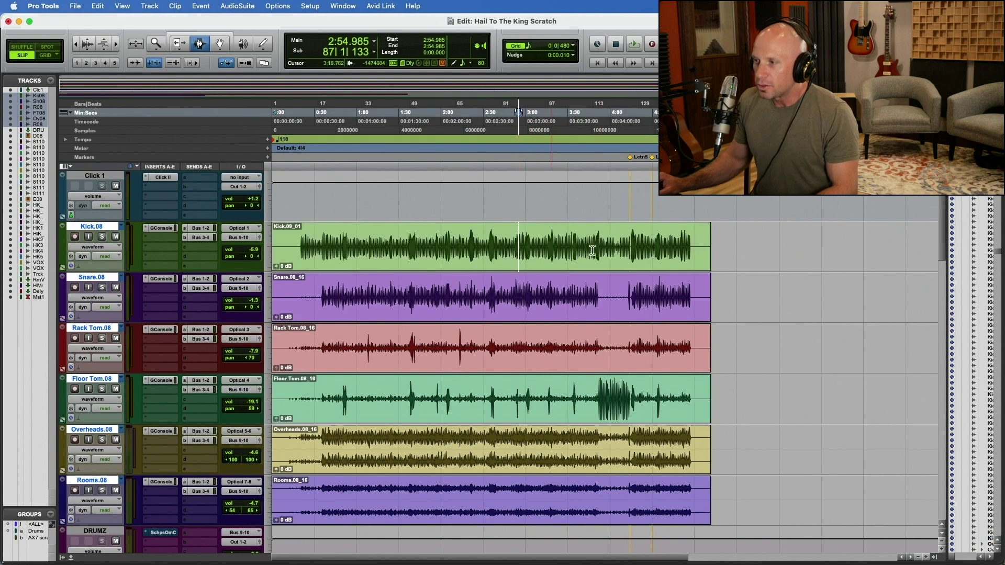
double_click(529, 248)
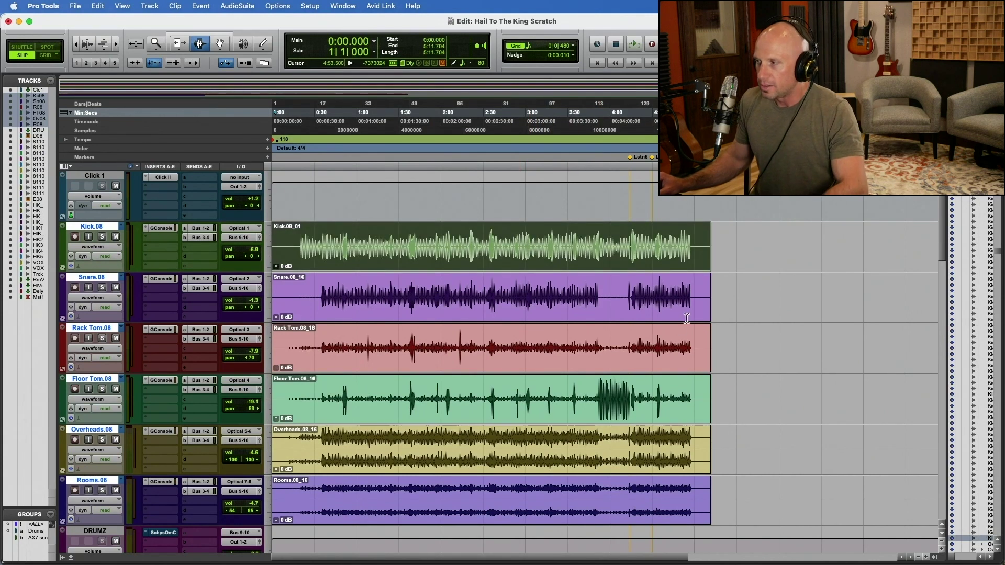
Step: Extend the time selection from the Kick.08 track down through Rooms.08 so all six drum tracks are selected
key(shift+semicolon)
key(shift+semicolon)
key(shift+semicolon)
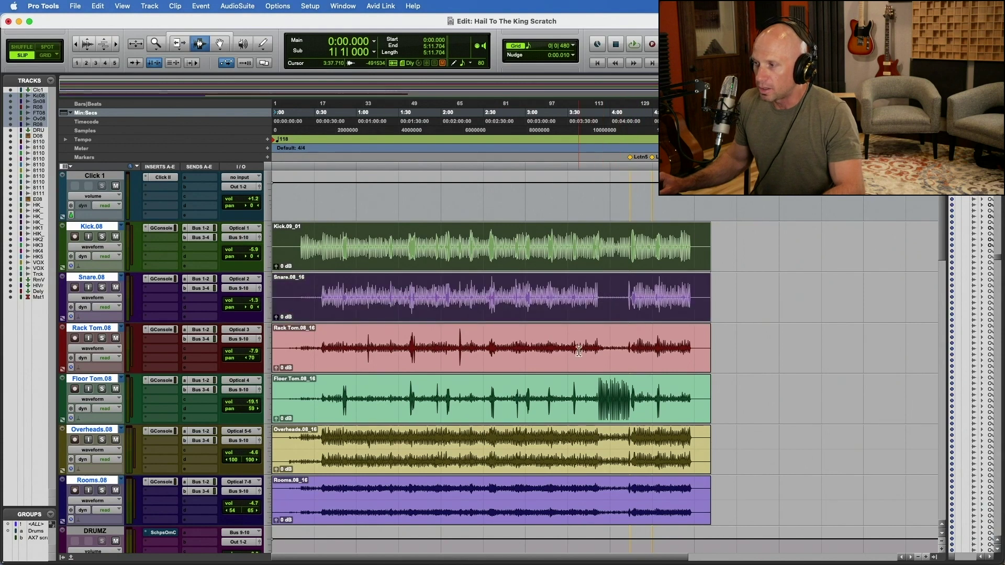
key(shift+semicolon)
key(shift+semicolon)
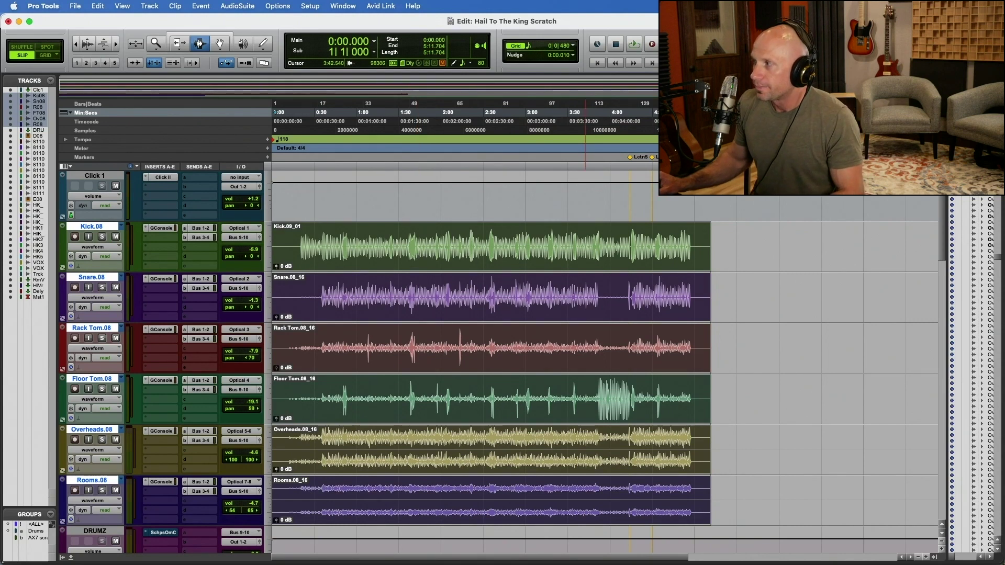
Step: Set the format for exporting the selected clips as files to (Multiple) Mono, and leave the export settings without exporting
click(994, 80)
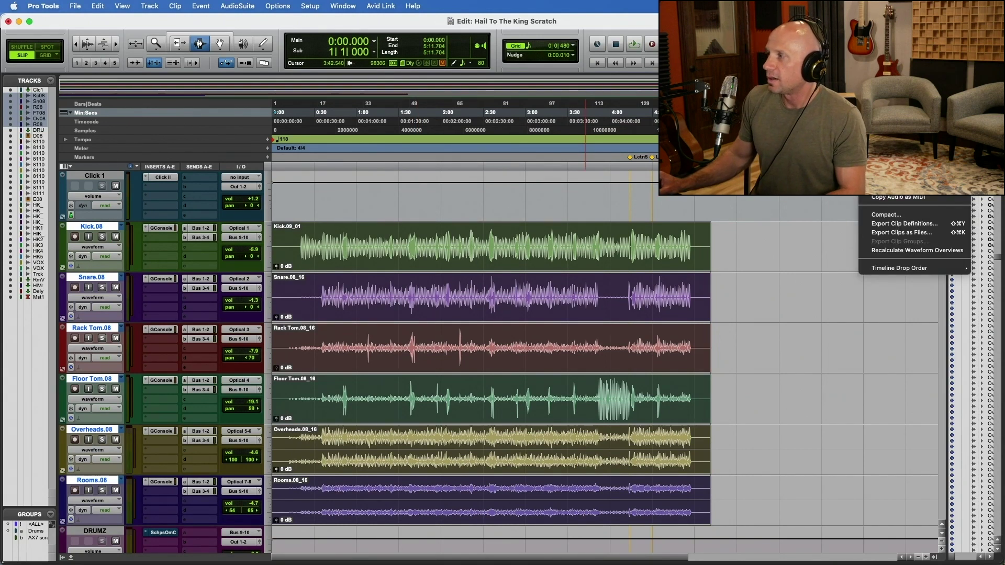
click(908, 234)
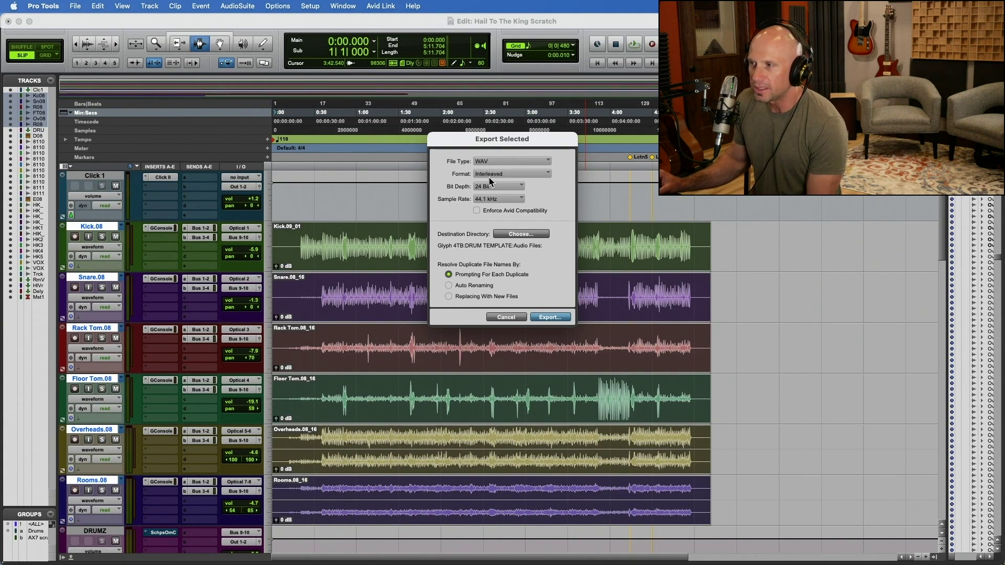
click(548, 175)
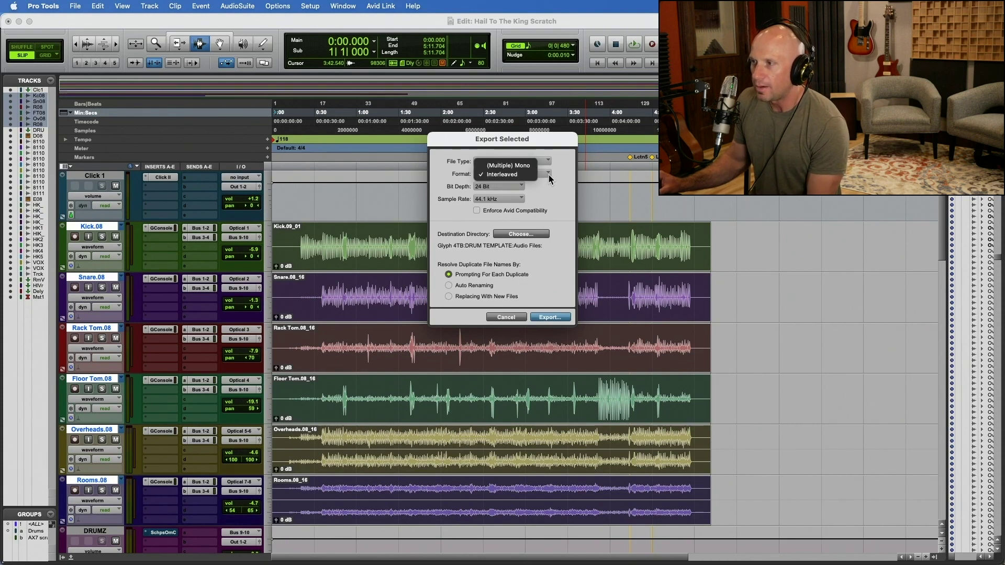
click(524, 165)
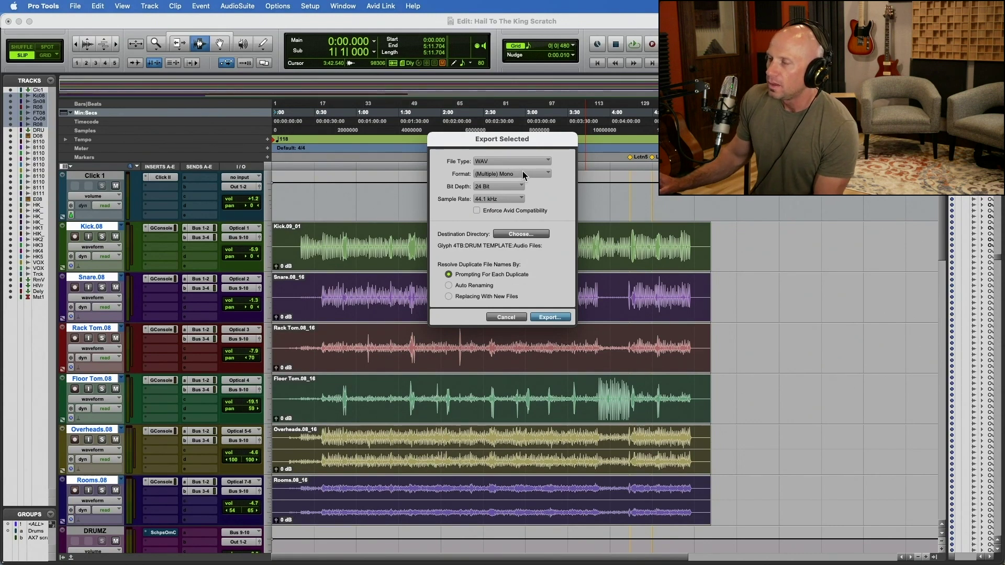
click(505, 317)
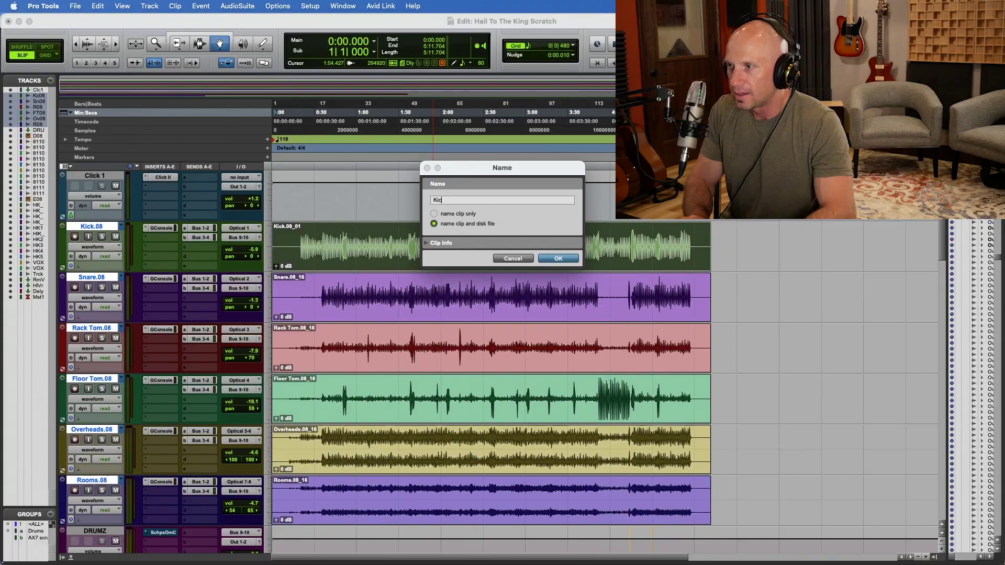
Step: Rename the clips and disk files on the first three drum tracks as Kick, Snare and Rack Tom
text(k)
key(Return)
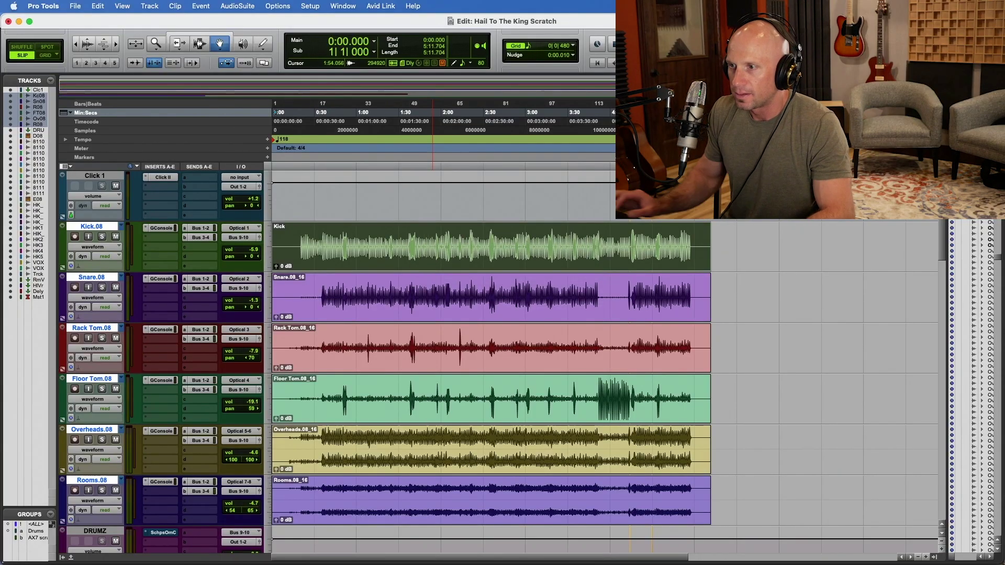
double_click(399, 291)
text(Snare)
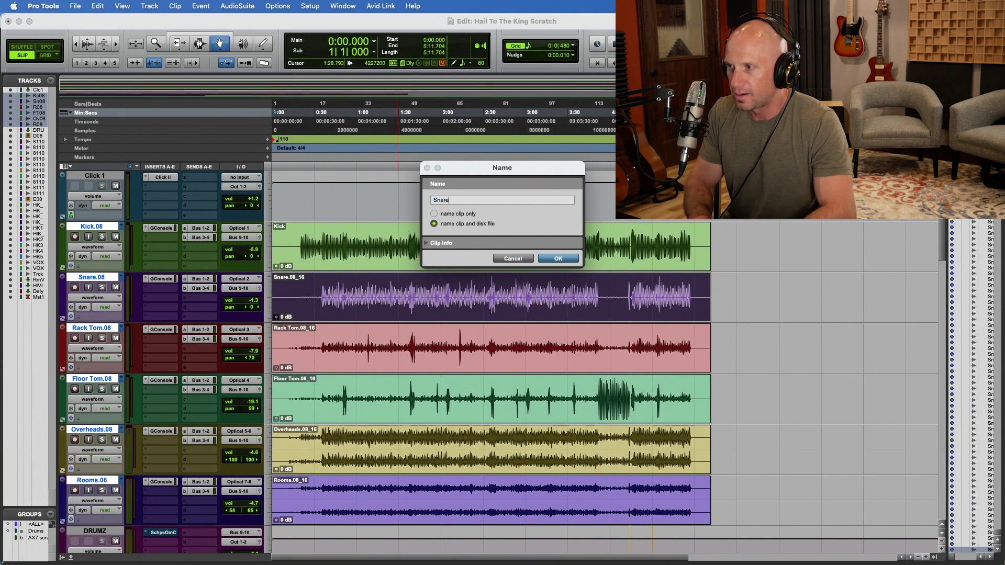
key(Return)
double_click(422, 352)
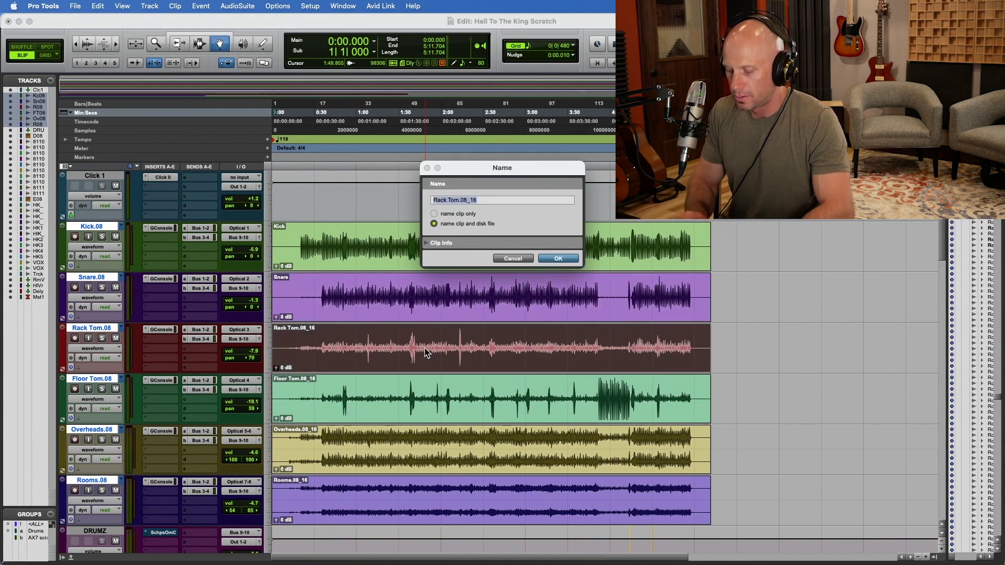
text(Rack Tom)
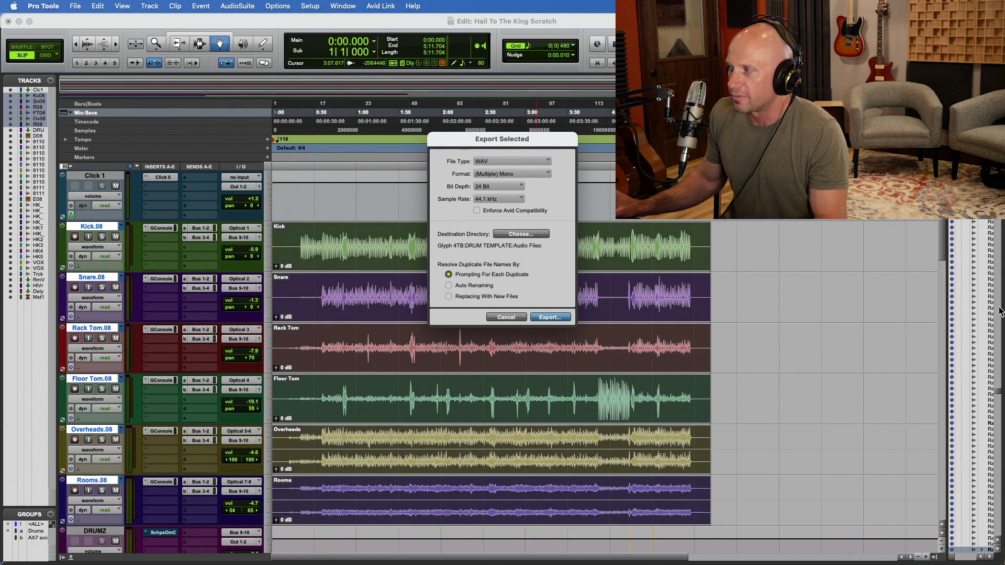
Step: Create a folder named Drums for Logic on the Desktop and choose it as the export destination
click(540, 238)
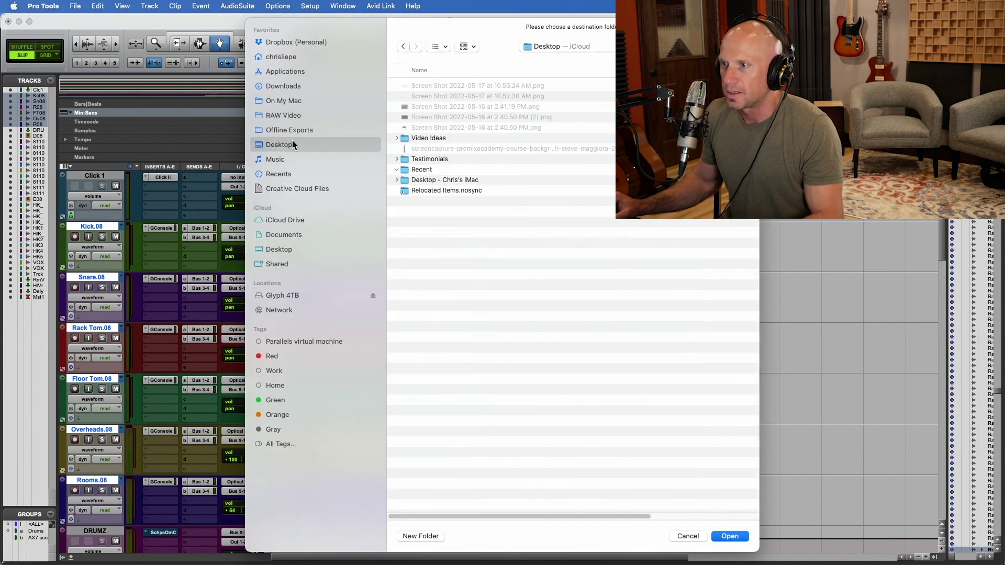
click(295, 144)
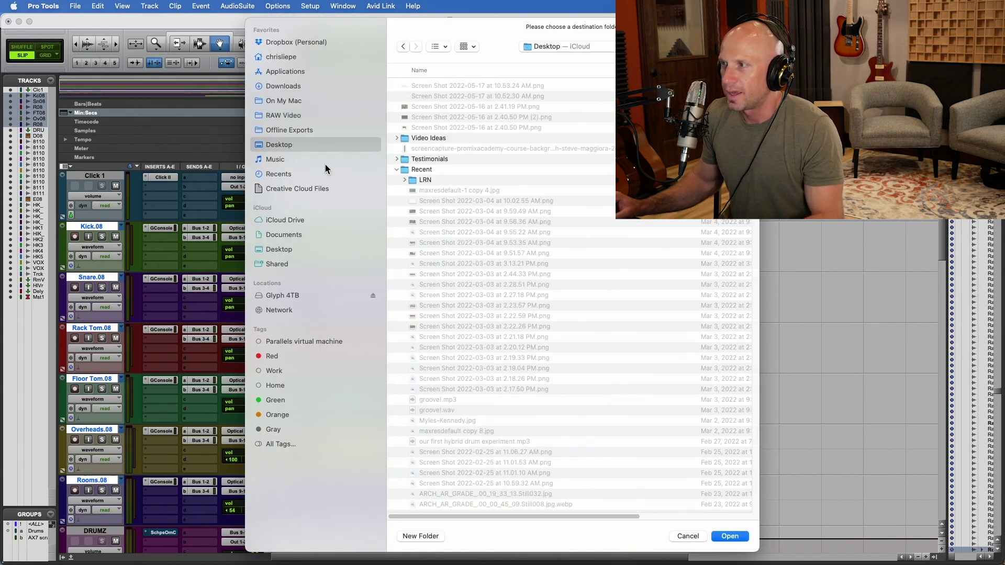
click(427, 538)
text(Dru)
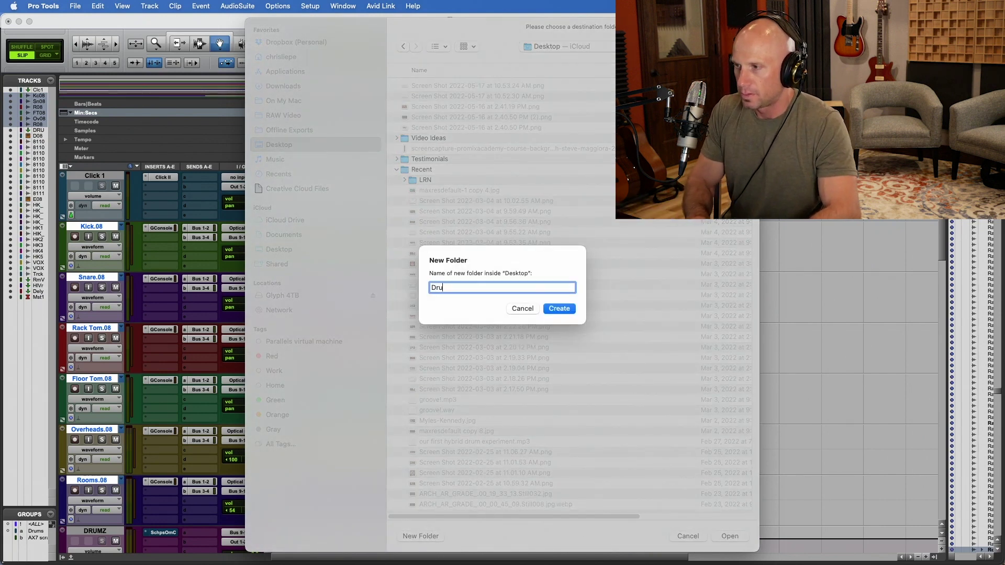
text(ms for Logic)
click(560, 309)
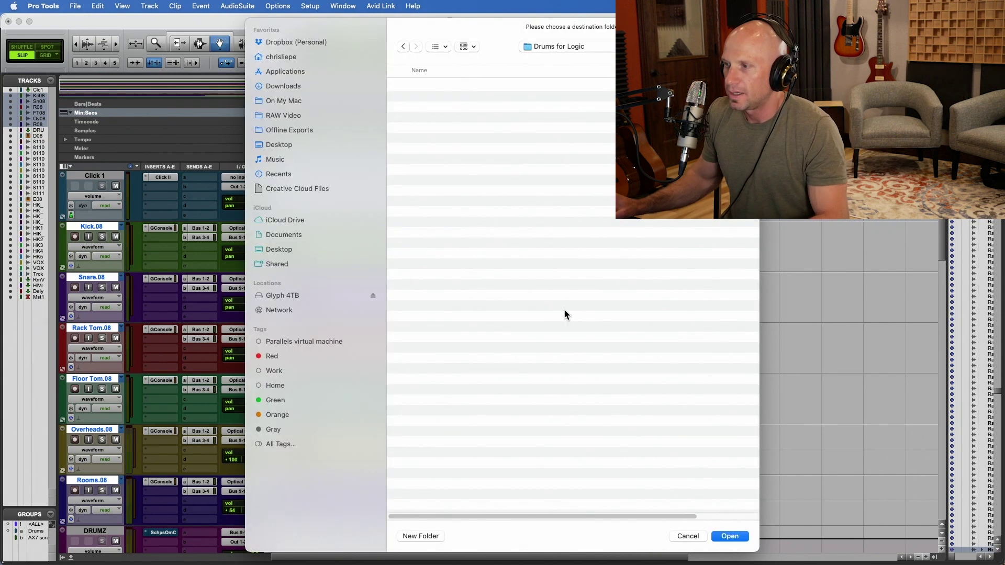
click(730, 537)
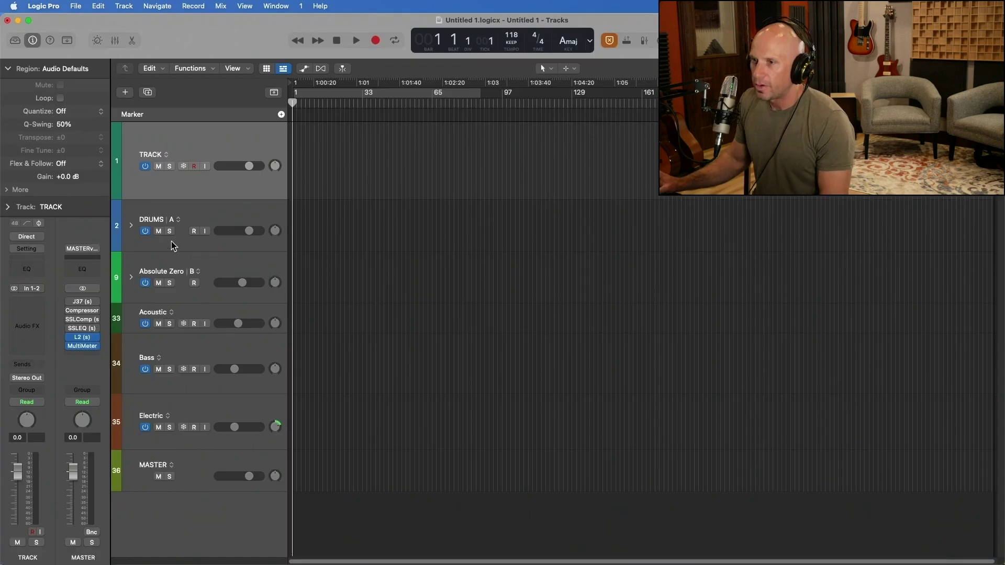
Step: Expand the DRUMS track stack in the Logic Pro project and look over its individual drum tracks
click(131, 228)
scroll(453, 317, down, 3)
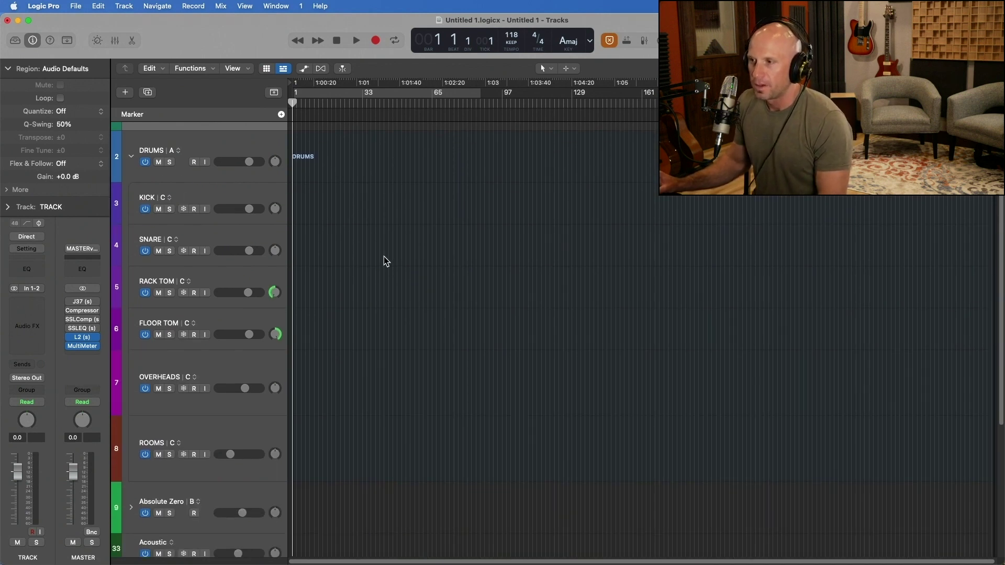
scroll(386, 261, up, 3)
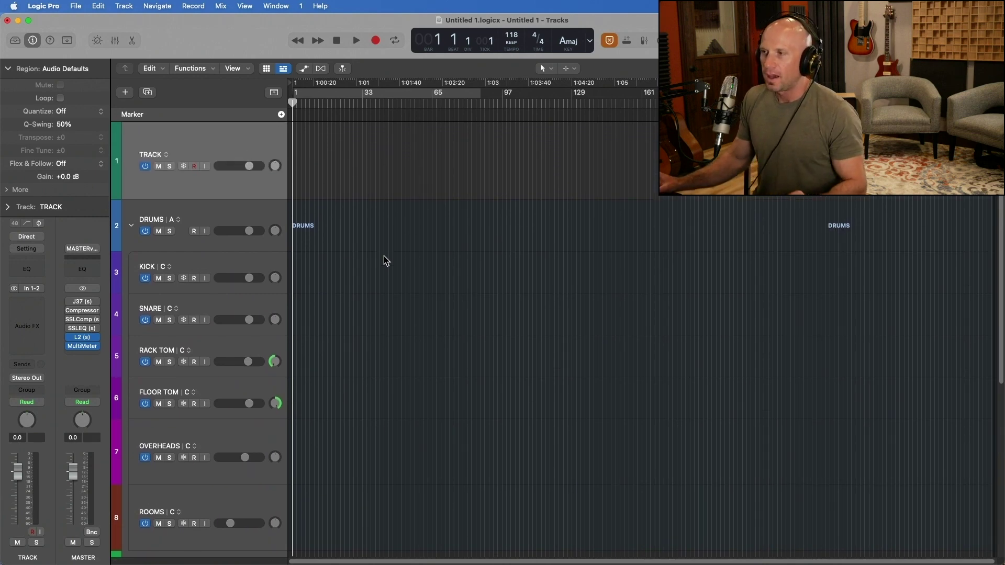
Step: Switch to Finder and place Kick.wav and Snare.wav from the Drums for Logic folder at bar 1 of the KICK and SNARE tracks
mouse_move(317, 561)
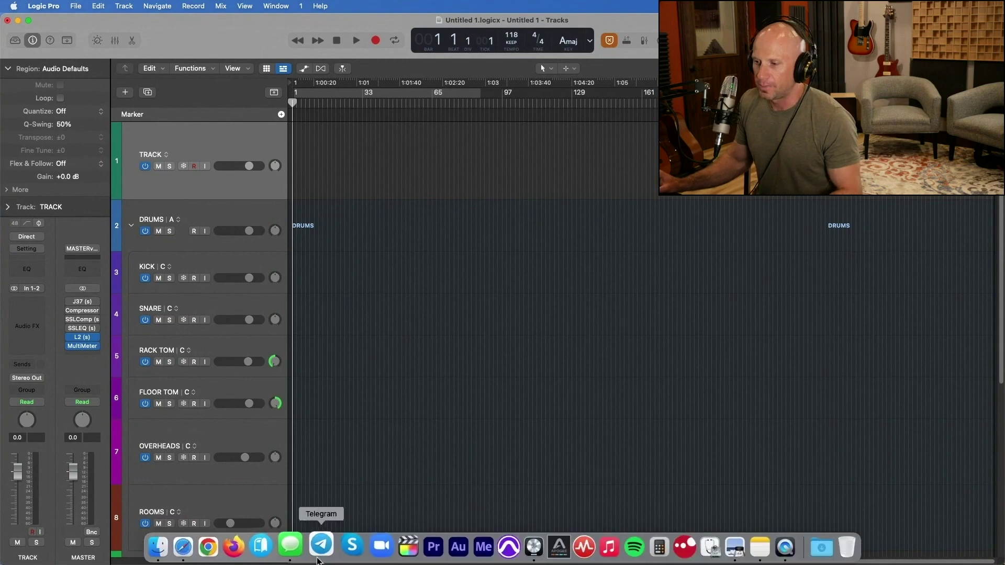
click(158, 546)
drag(488, 108, 647, 296)
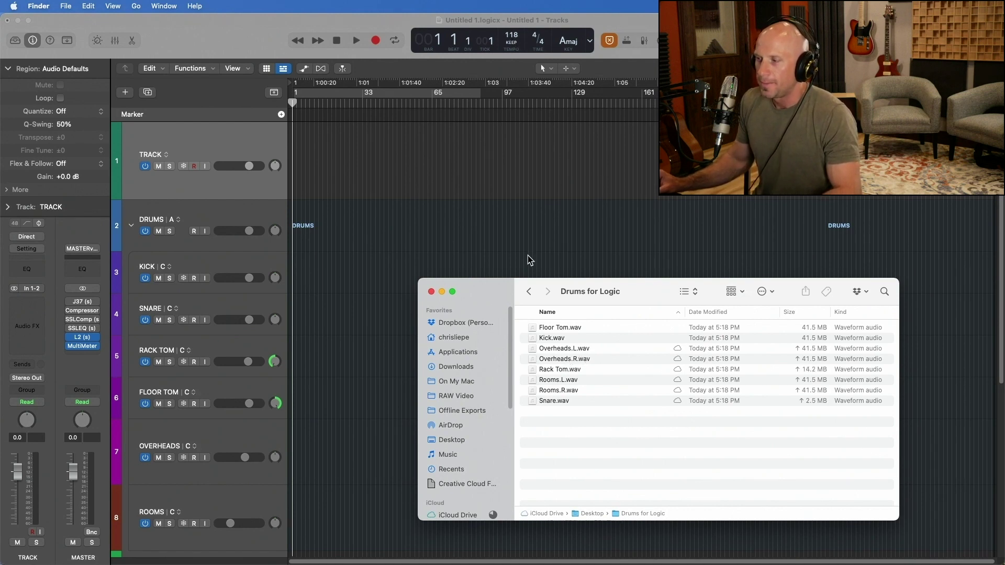
click(534, 339)
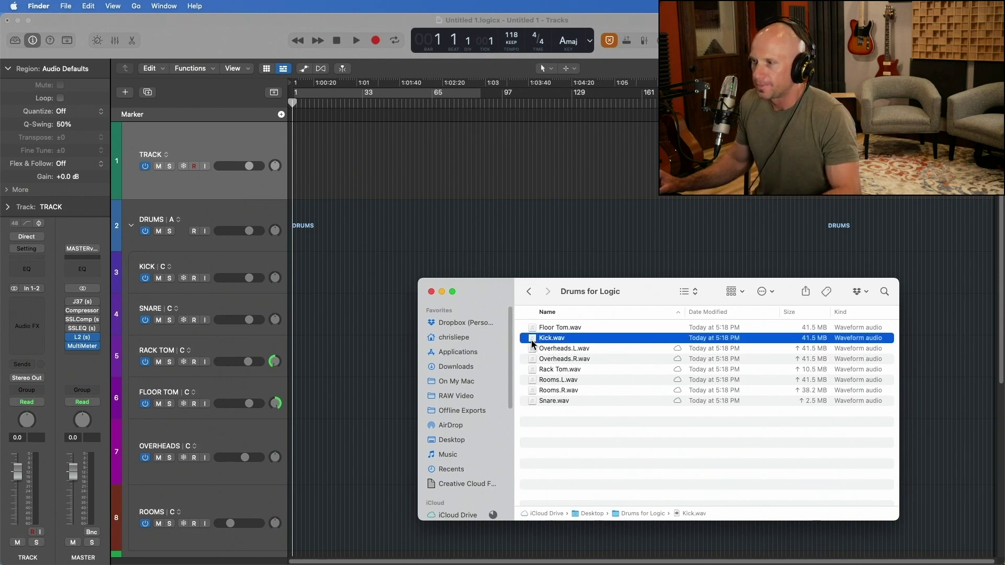
drag(534, 343, 292, 281)
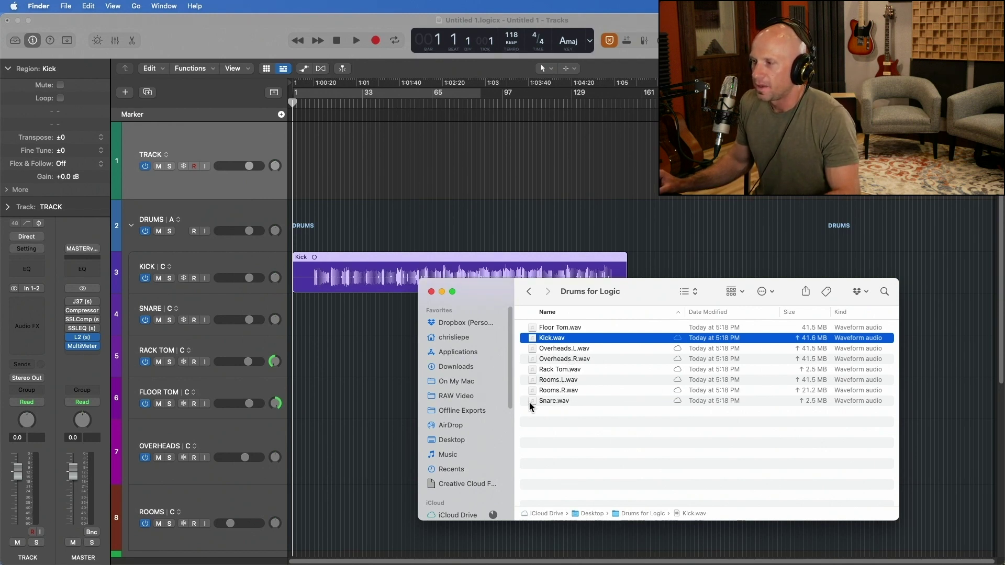
drag(533, 404, 296, 312)
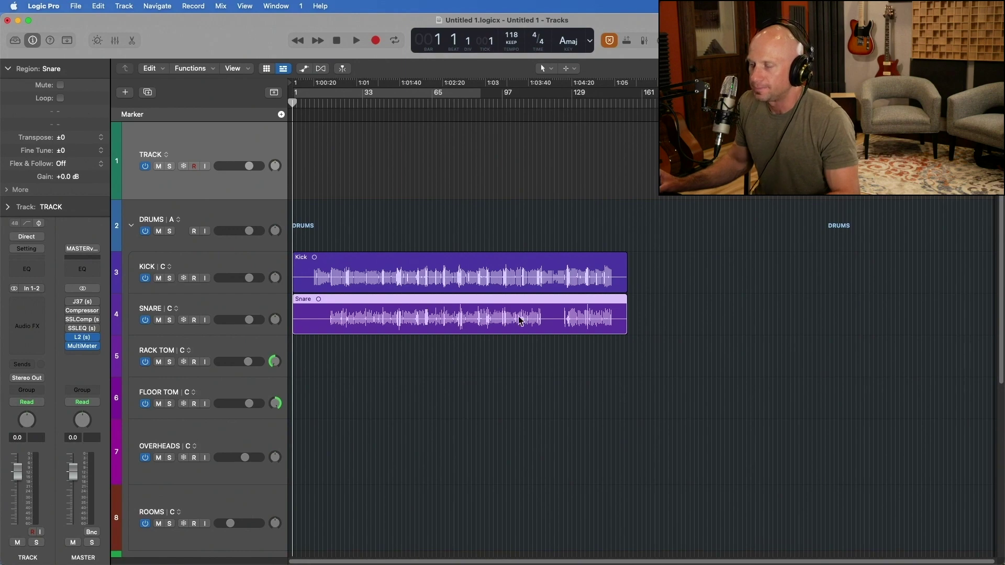
Step: Place Rack Tom.wav and Floor Tom.wav from the Finder folder at bar 1 of the RACK TOM and FLOOR TOM tracks
key(ctrl+super+f)
click(783, 466)
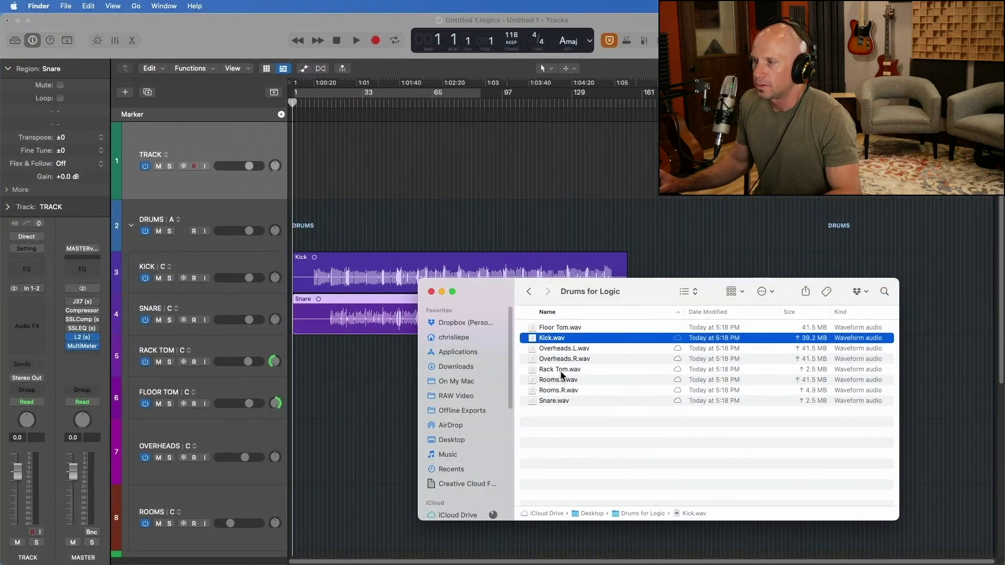
drag(558, 374, 294, 361)
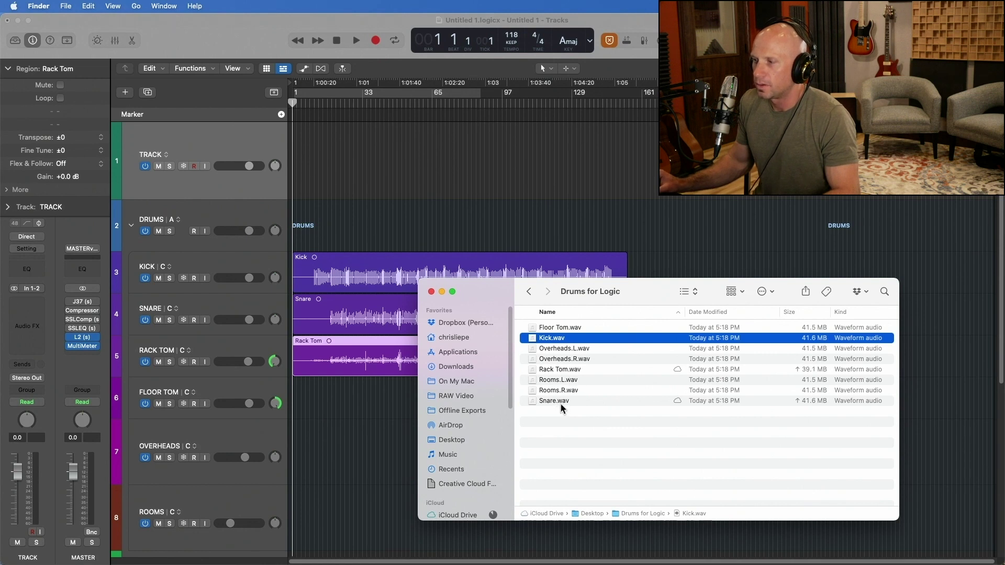
drag(559, 329, 298, 392)
drag(293, 392, 294, 393)
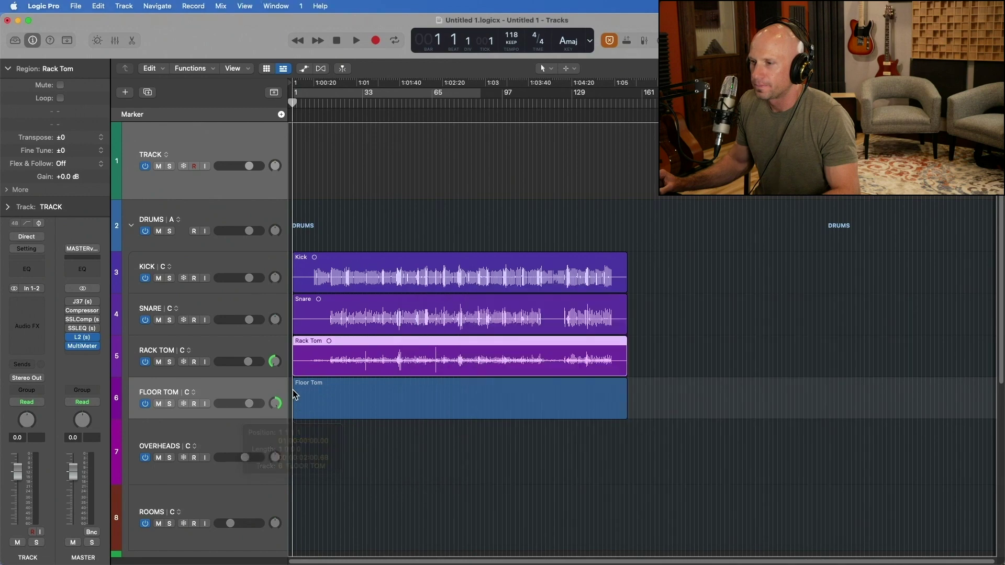
Step: Place Overheads.L.wav and Overheads.R.wav together from the Finder folder at bar 1 of the OVERHEADS track
key(ctrl+Up)
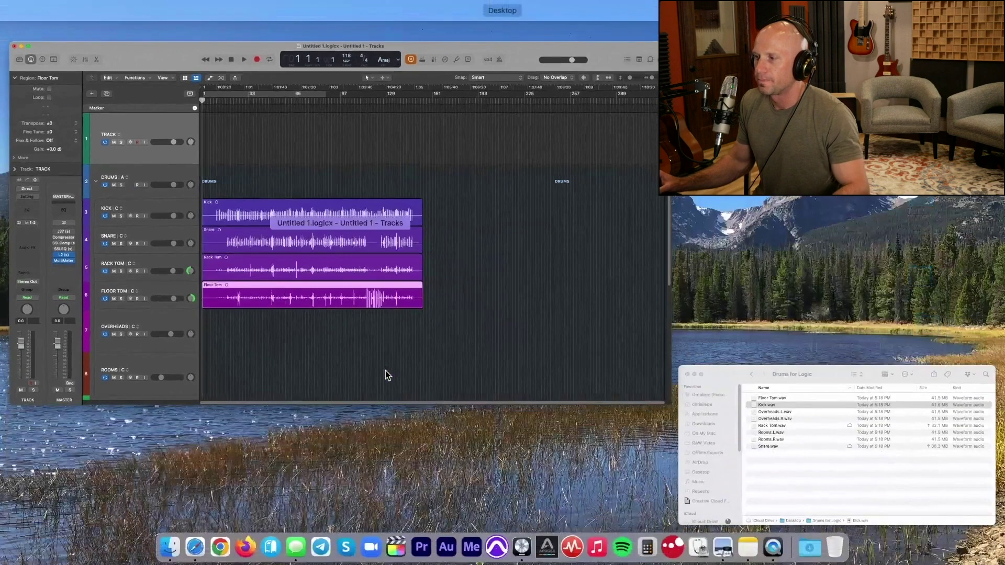
click(760, 407)
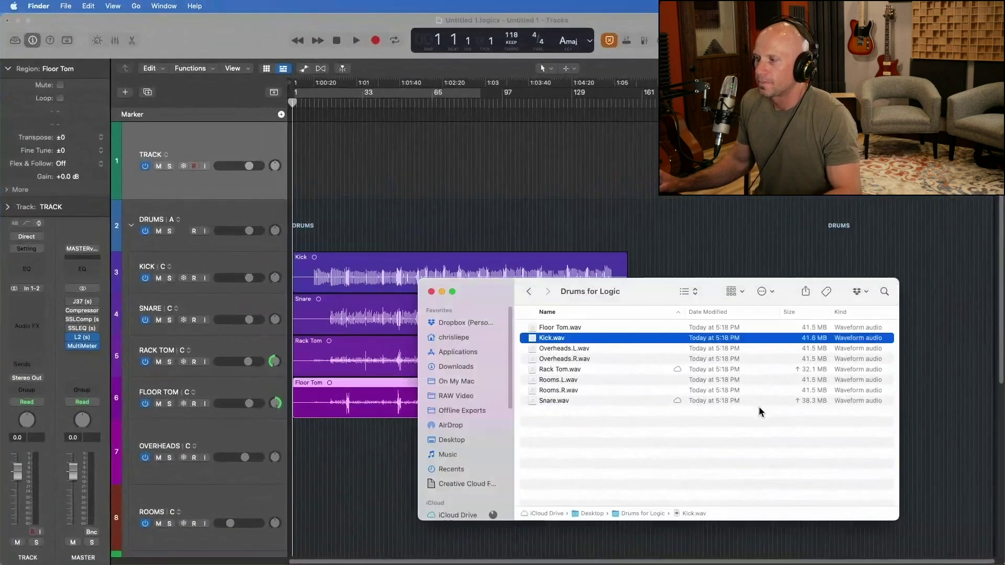
click(562, 349)
shift+click(559, 360)
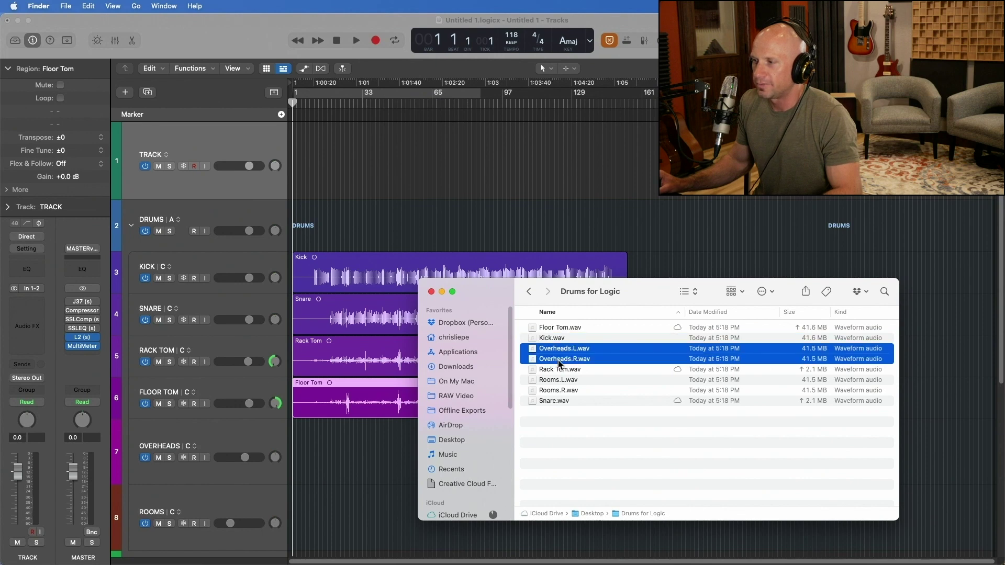
drag(534, 354, 292, 450)
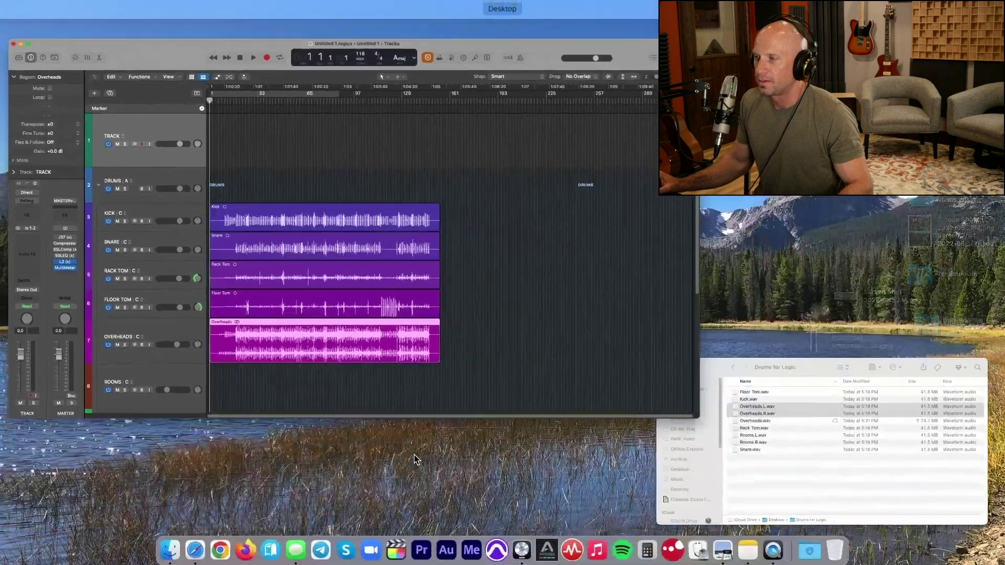
Step: Place Rooms.L.wav and Rooms.R.wav together from the Finder folder at bar 1 of the ROOMS track
click(769, 448)
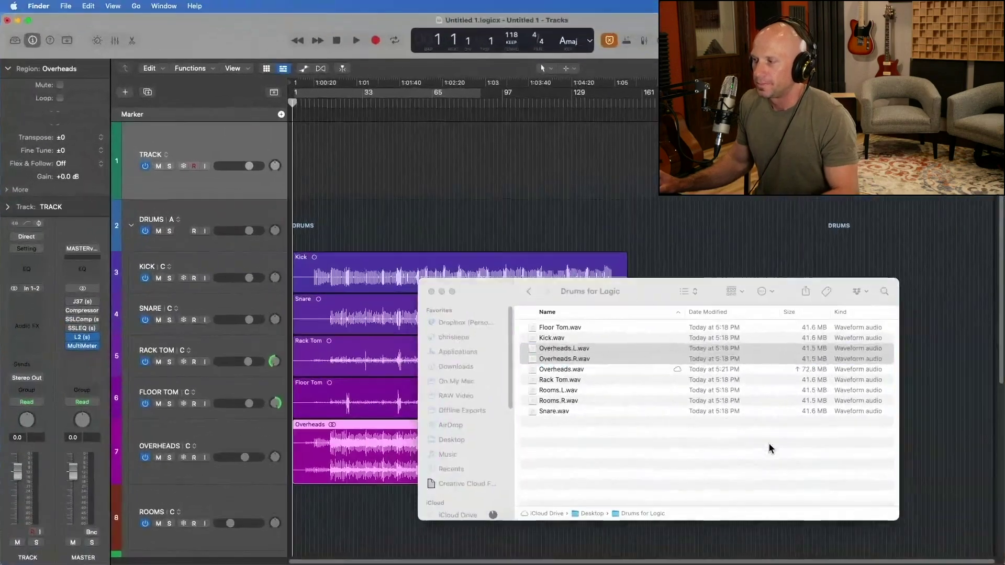
click(557, 391)
shift+click(553, 402)
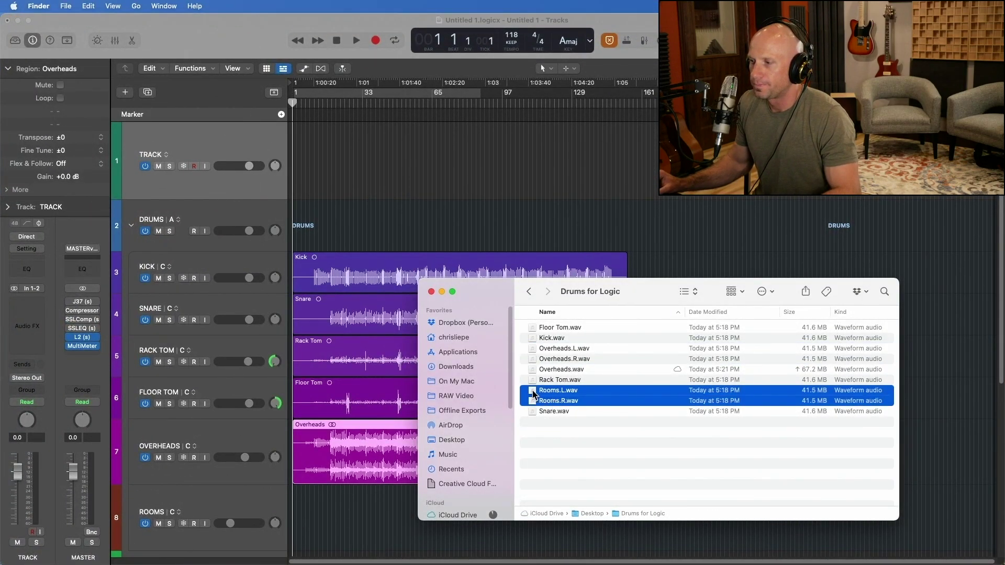
drag(533, 393, 293, 500)
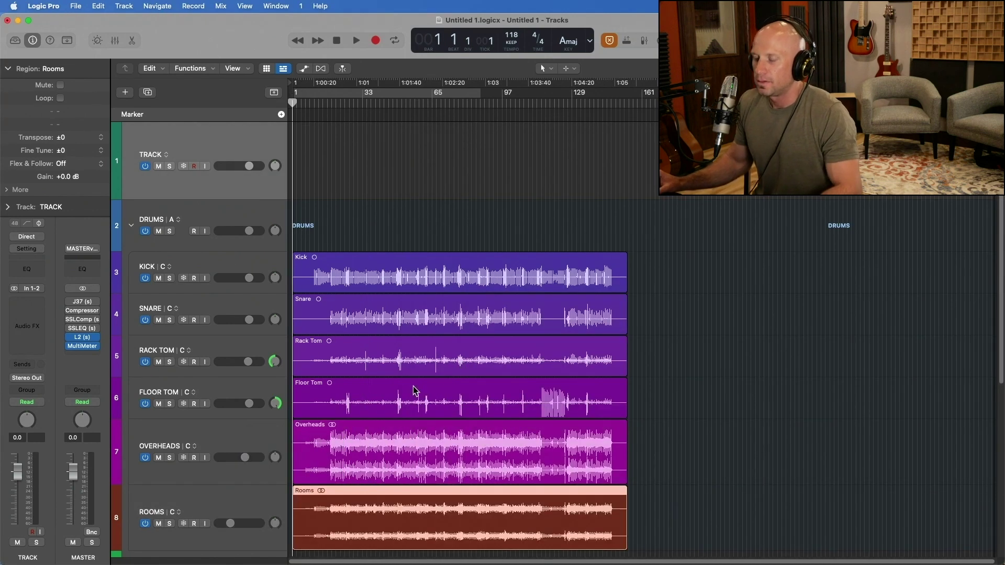
Step: Inspect the Channel G plug-in's settings on the KICK track and close its window
scroll(414, 390, up, 5)
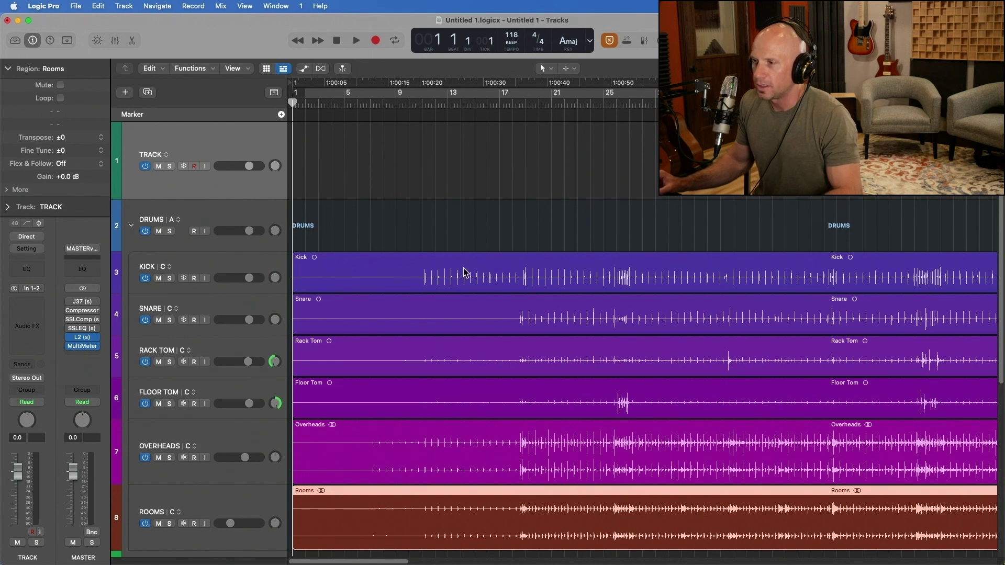
click(238, 269)
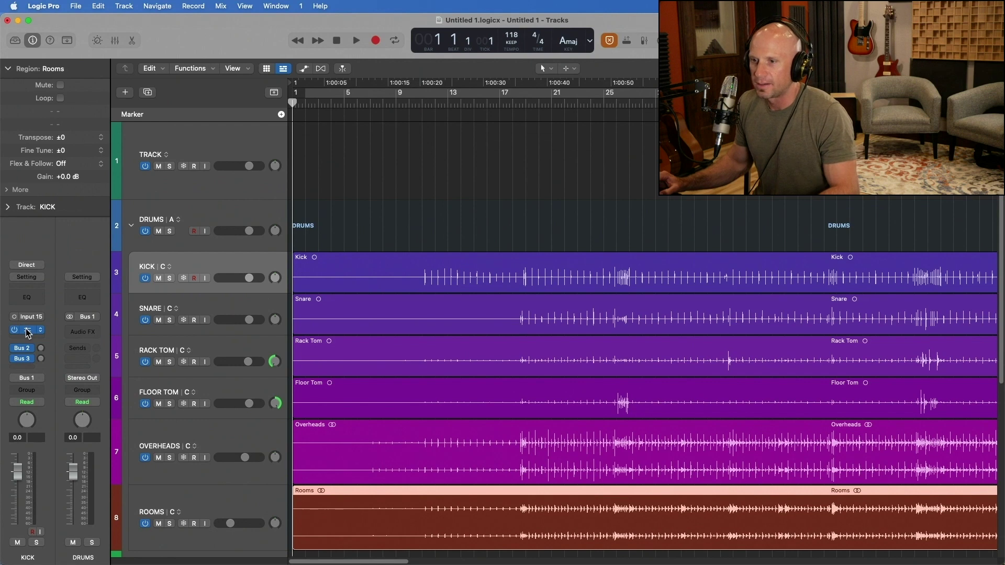
click(27, 330)
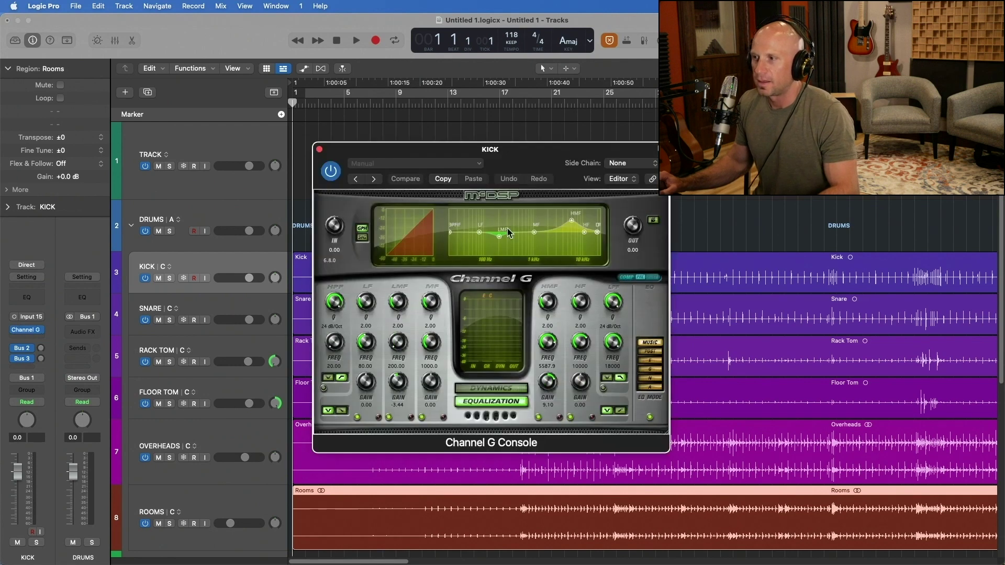
click(319, 149)
Step: Place the playhead at bar 29 with the Marquee tool and audition the imported drum tracks
scroll(528, 279, down, 5)
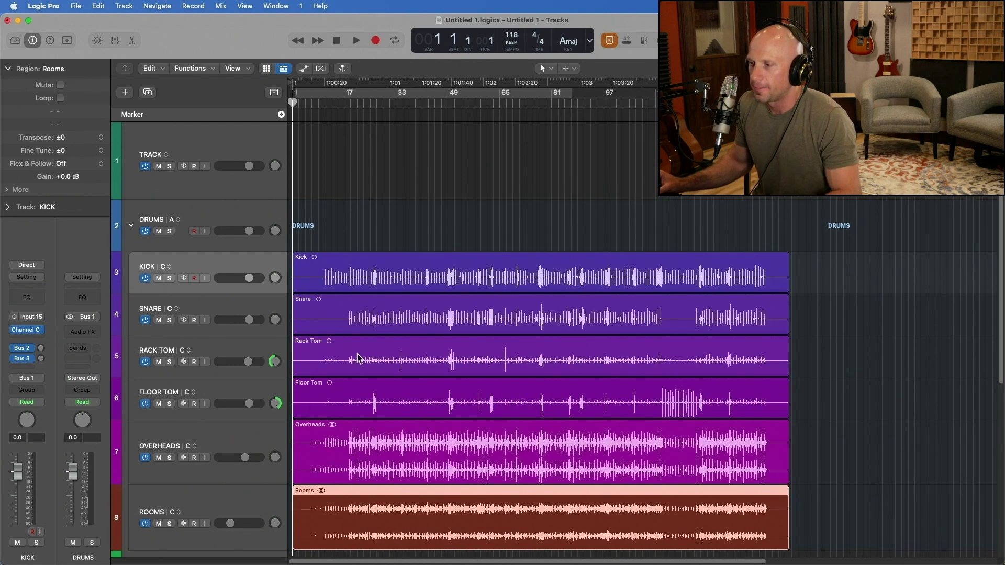
scroll(409, 350, down, 3)
click(351, 211)
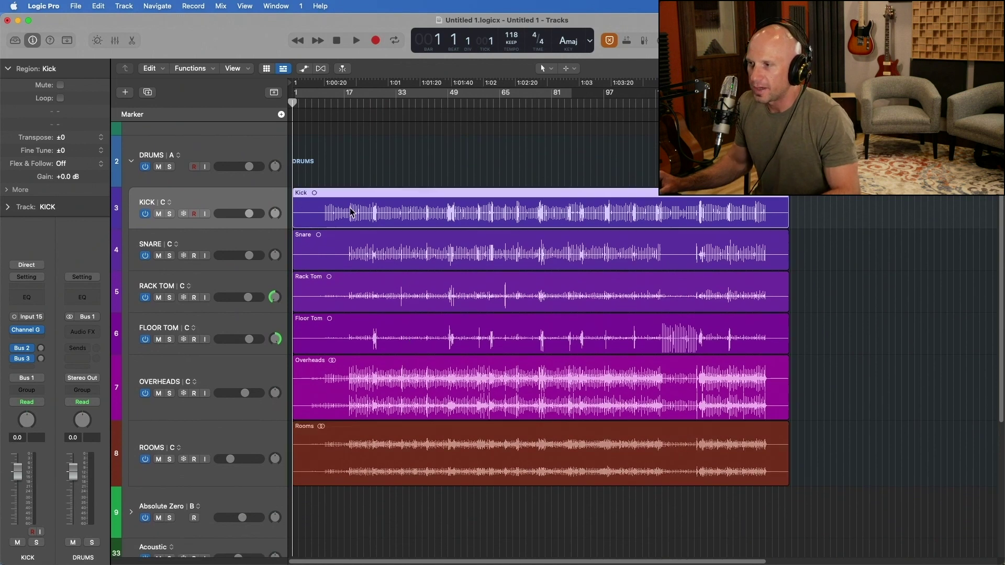
key(t)
key(r)
click(382, 210)
key(space)
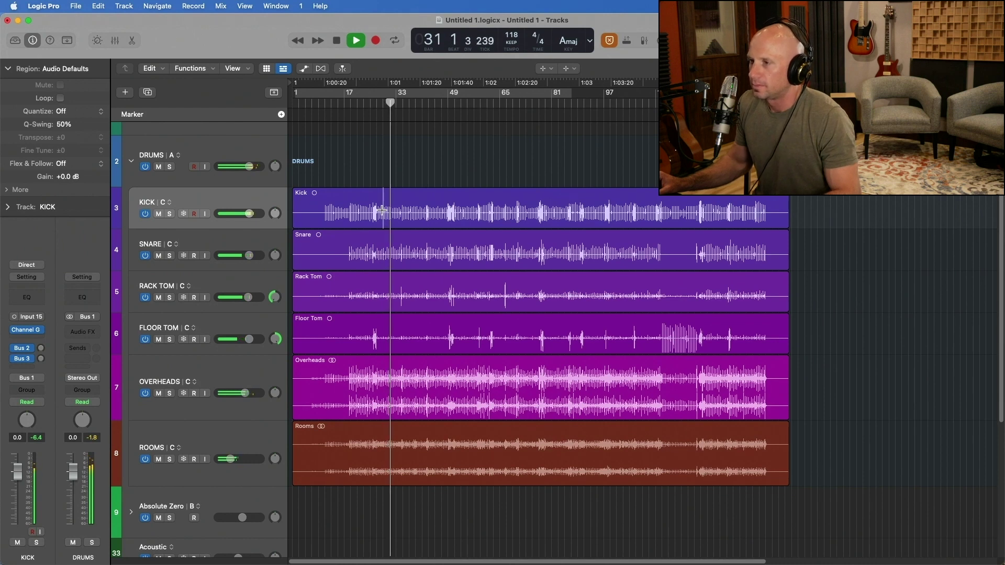
key(space)
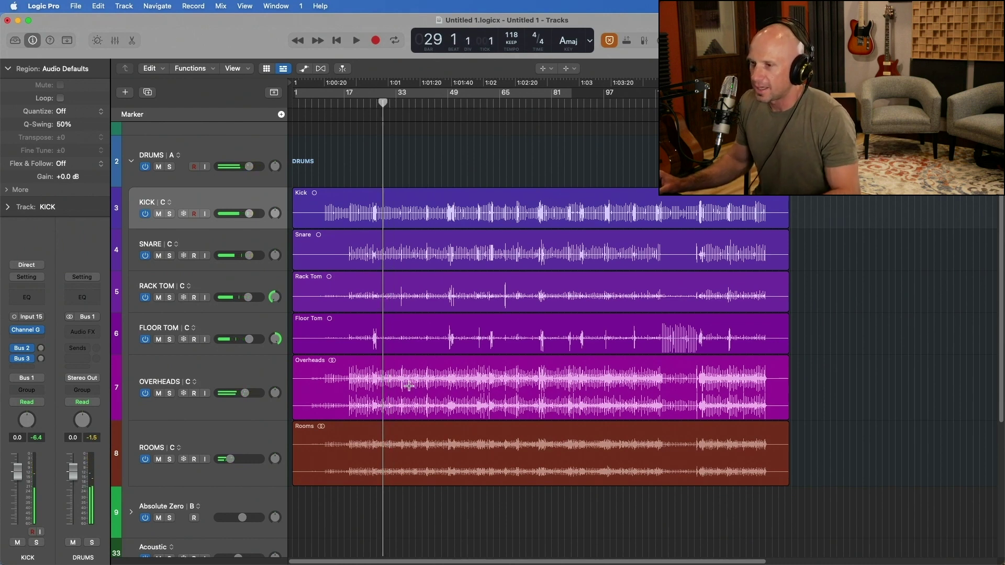
scroll(373, 363, down, 5)
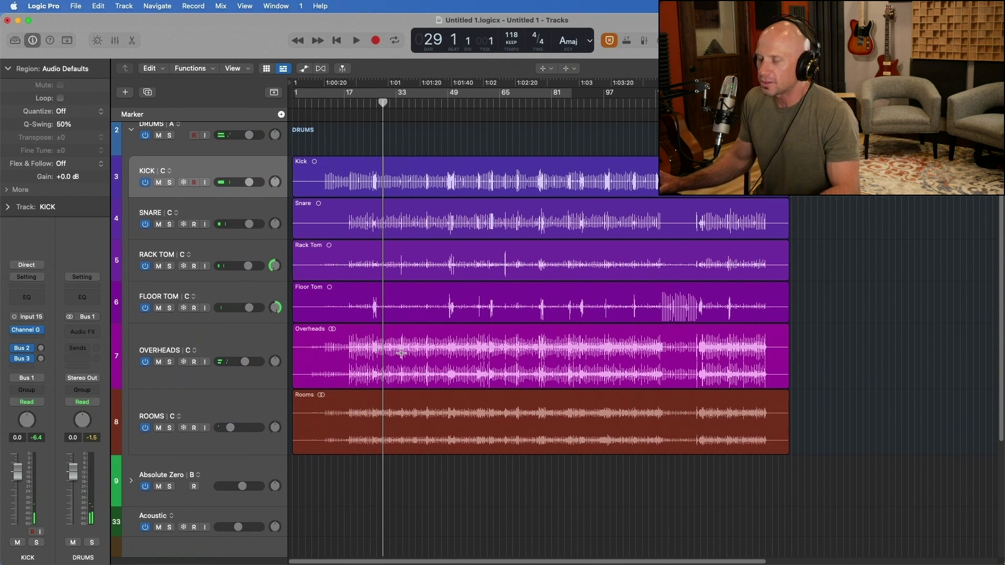
scroll(401, 353, up, 7)
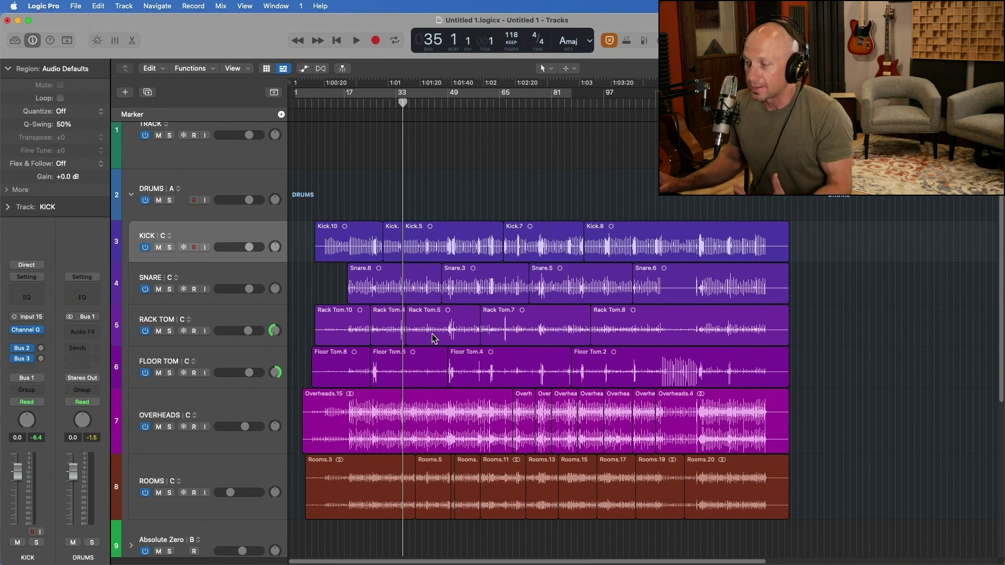
Step: Try joining all the KICK track's regions into one new audio file, and undo the join
click(359, 239)
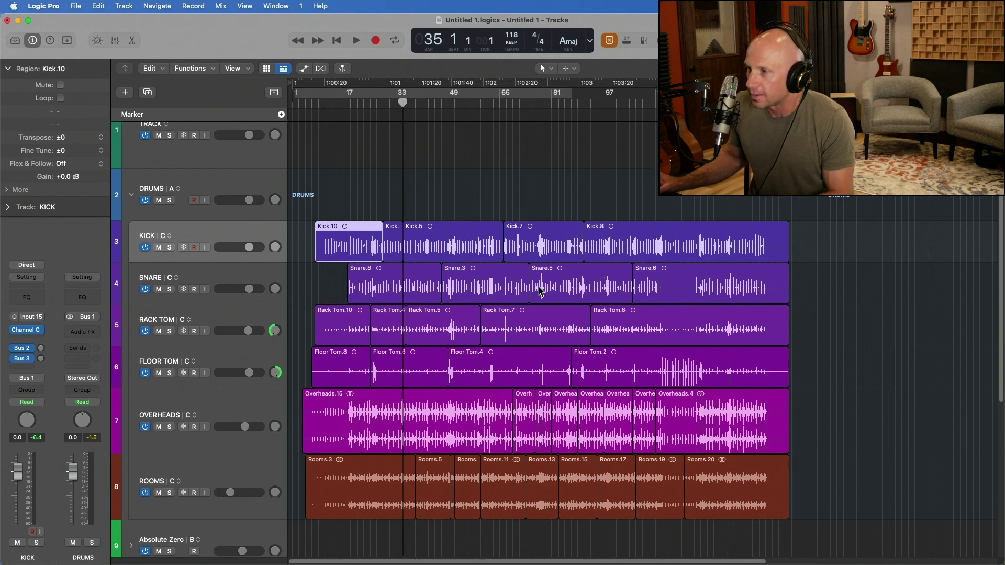
click(818, 246)
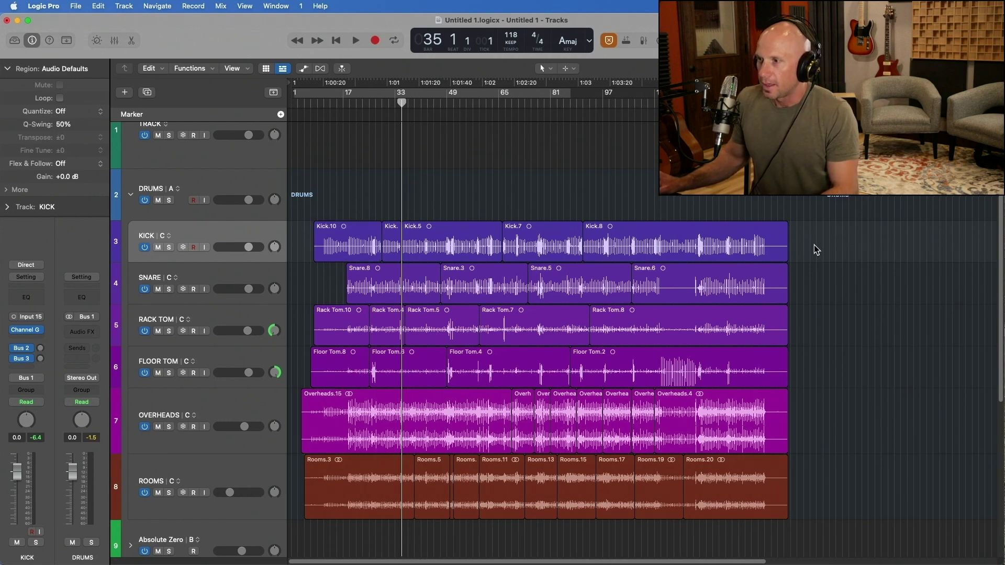
drag(817, 243, 310, 243)
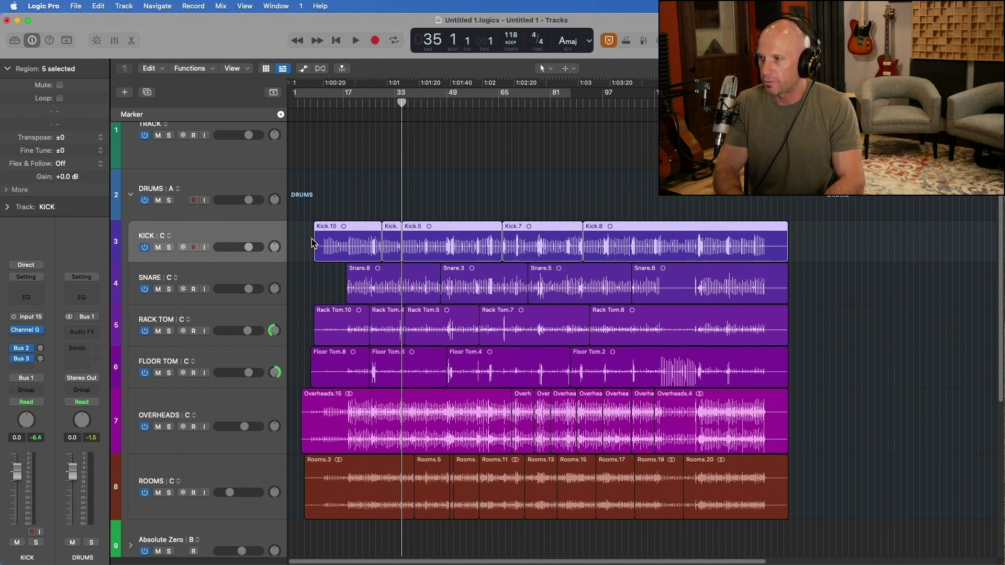
key(super+j)
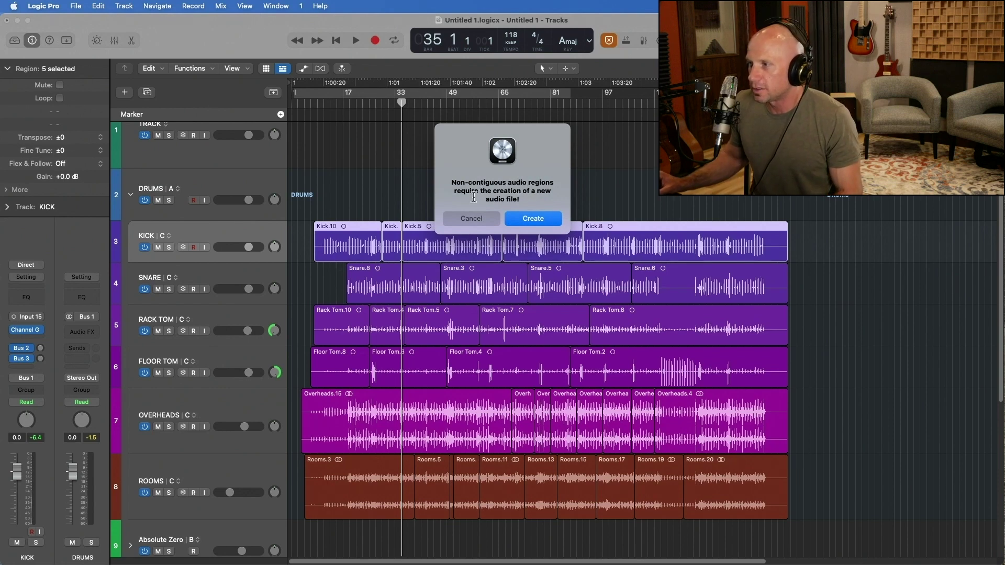
click(532, 220)
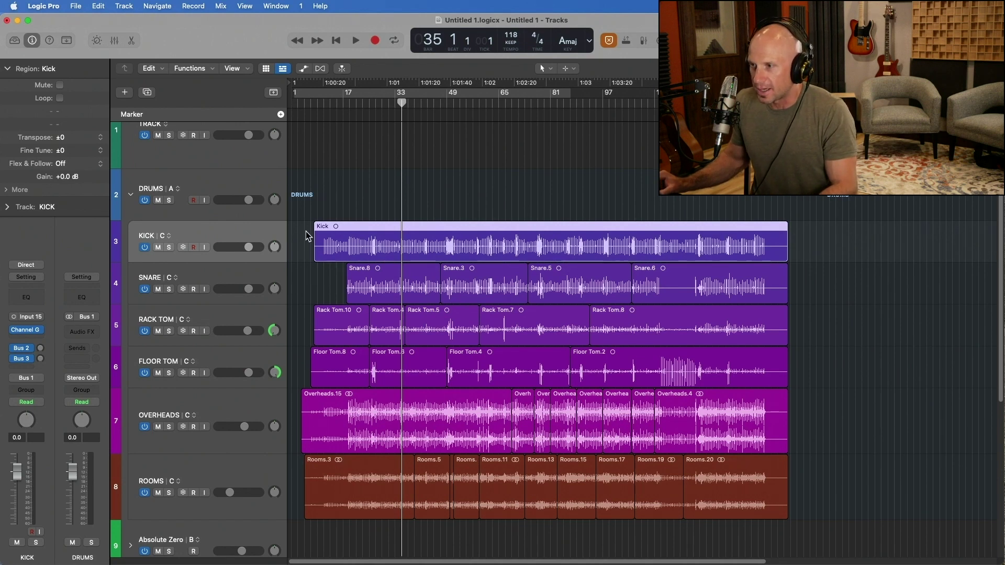
key(ctrl+x)
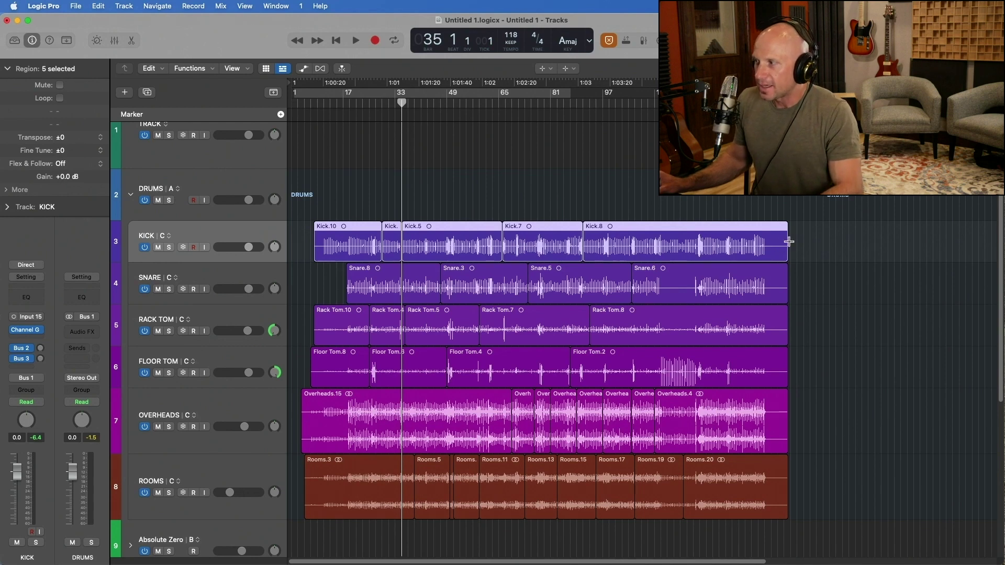
Step: Marquee-select the KICK track from the end of its audio back to bar 1 and join the regions into a new audio file
drag(787, 242, 276, 233)
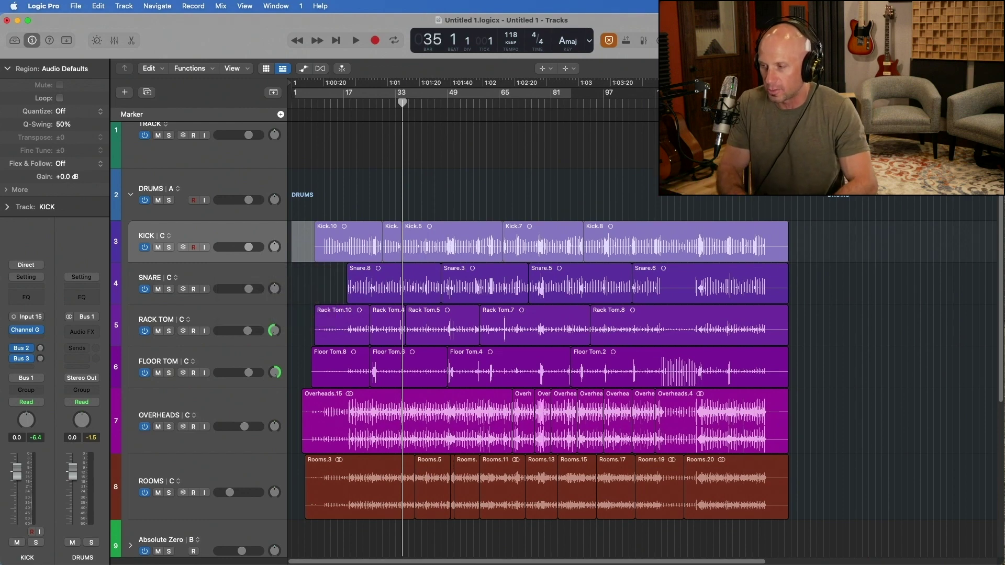
key(super+j)
key(Return)
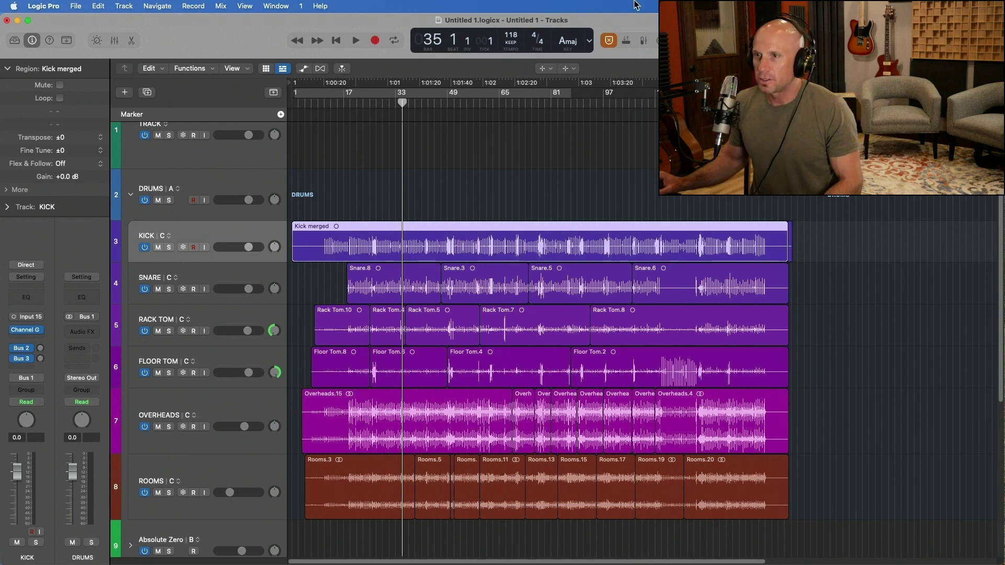
Step: Look up the region joining shortcuts in the Key Commands editor by searching for "join", and close the editor
click(43, 5)
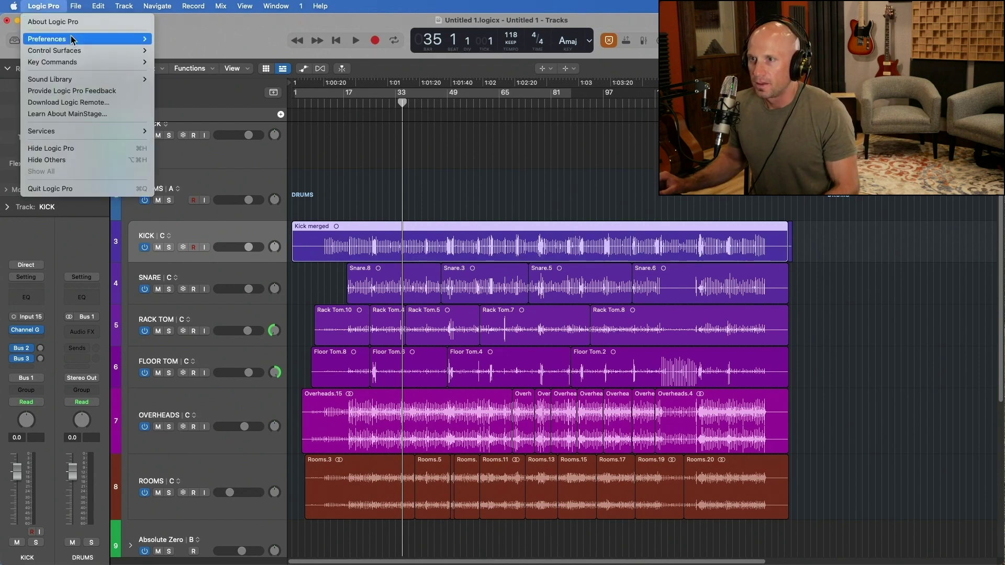
mouse_move(79, 38)
mouse_move(87, 63)
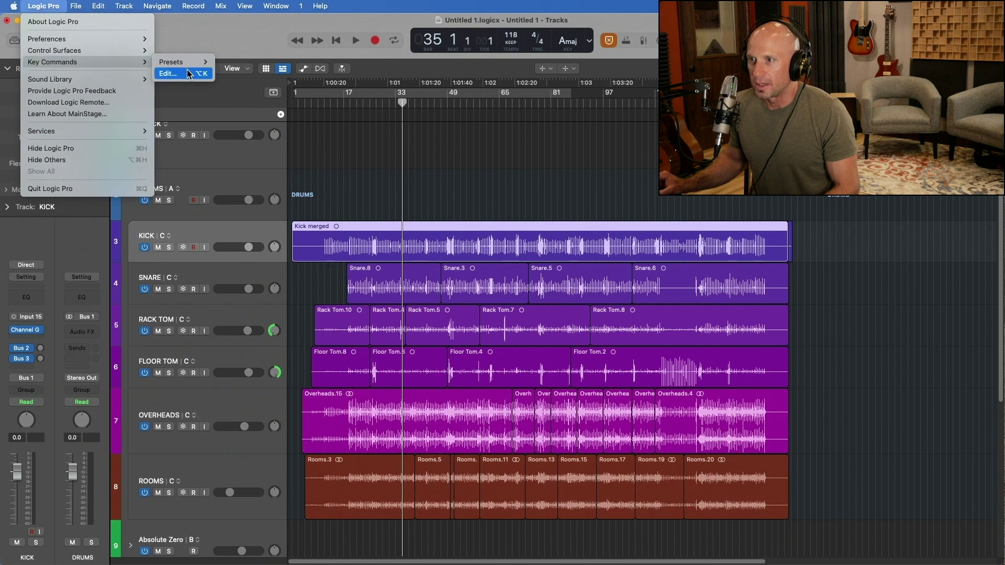
click(168, 73)
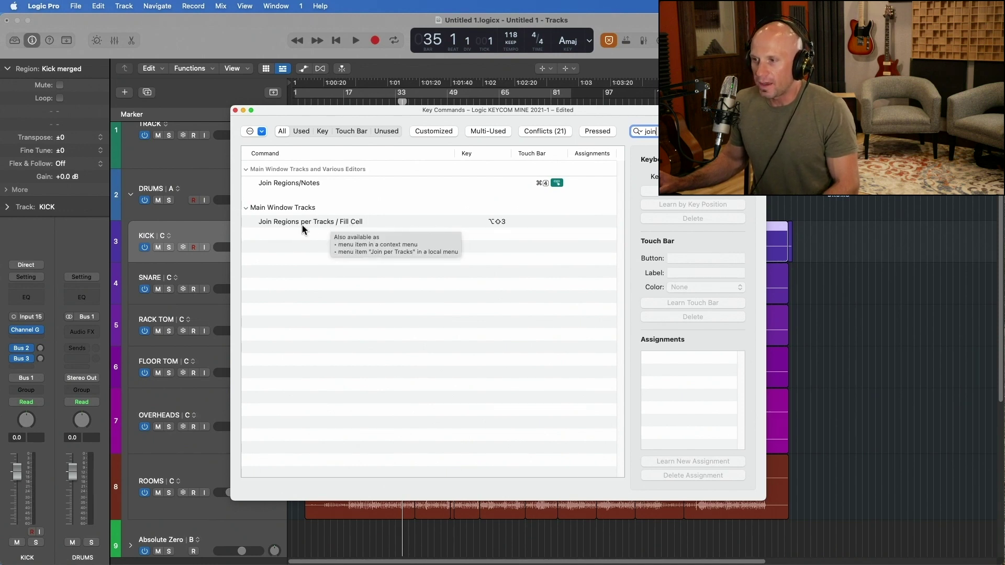
click(235, 111)
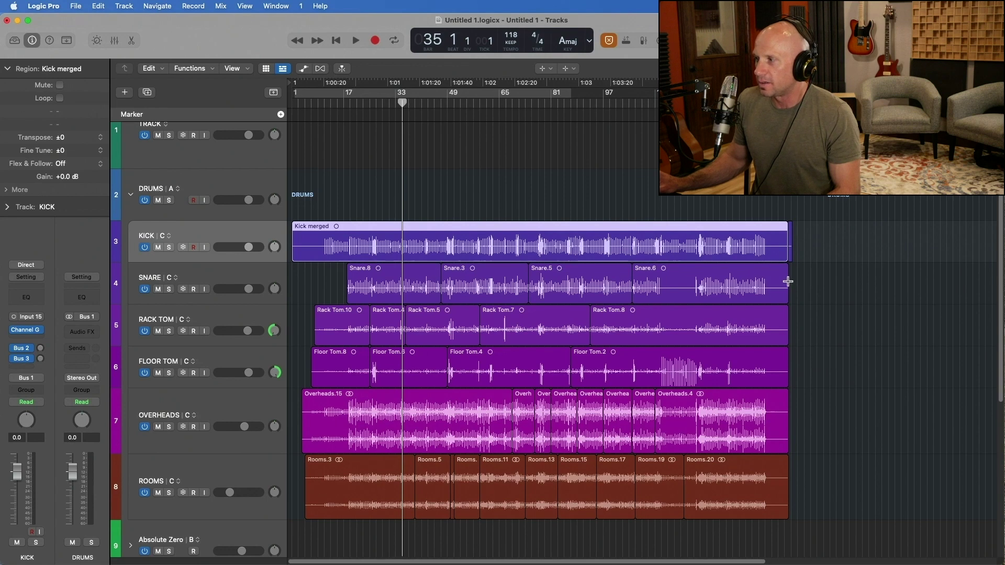
Step: Marquee-select the SNARE, RACK TOM and FLOOR TOM tracks back to bar 1 and join each track's regions into a new audio file
drag(787, 282, 413, 313)
drag(312, 333, 265, 363)
key(super+j)
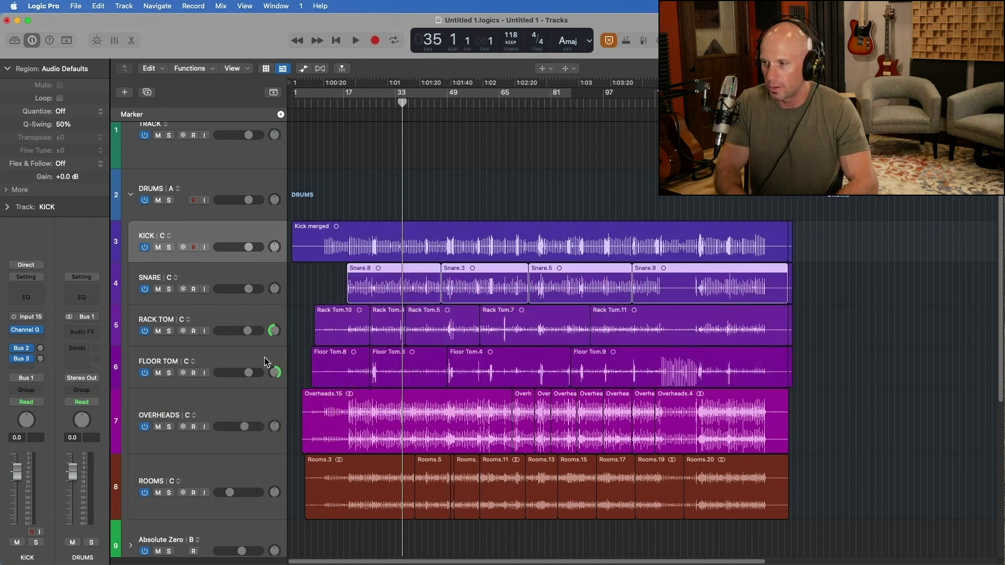
key(Return)
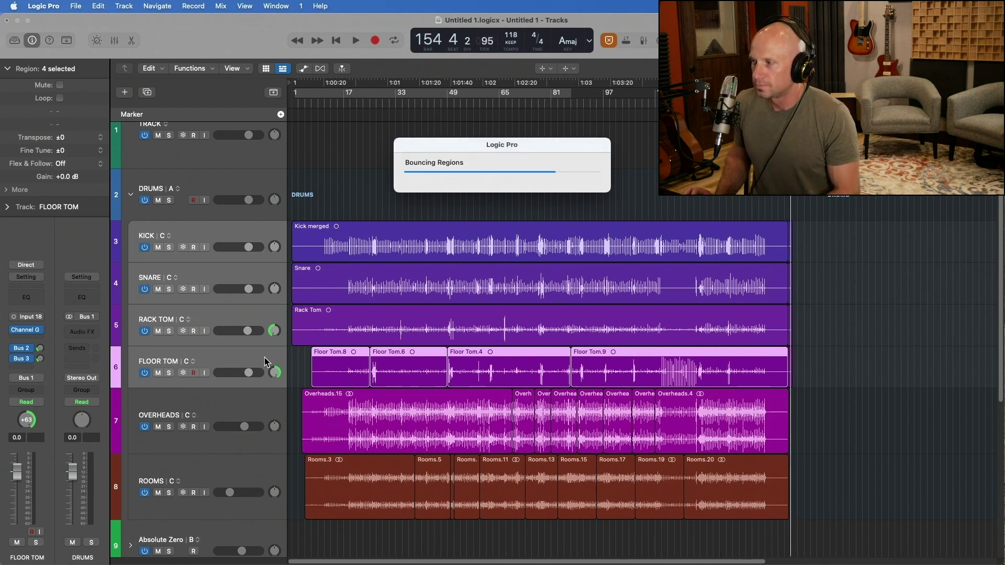
Step: Marquee-select the OVERHEADS track from past its audio's end back to bar 1 and join the regions into one new audio file
click(793, 414)
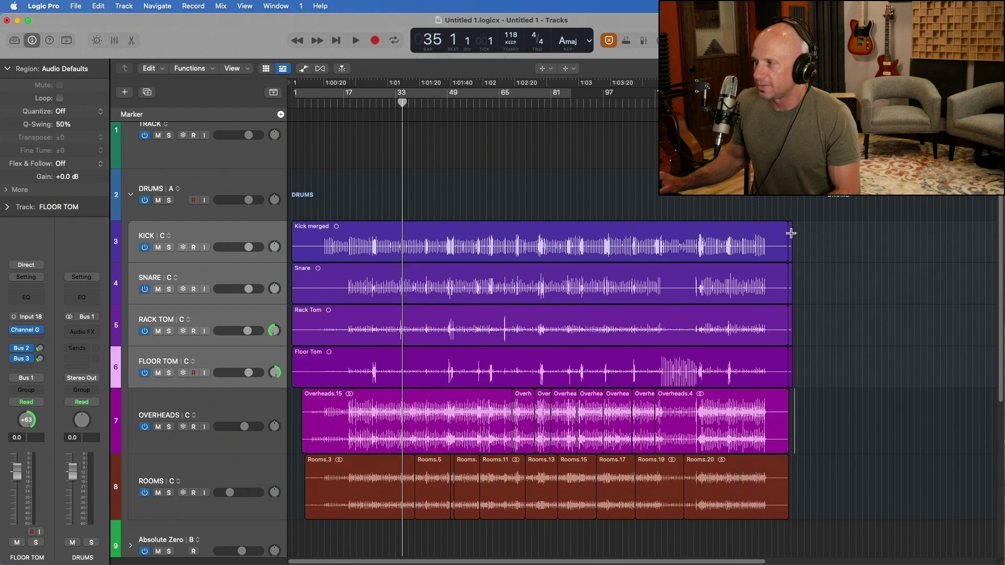
drag(795, 393, 257, 431)
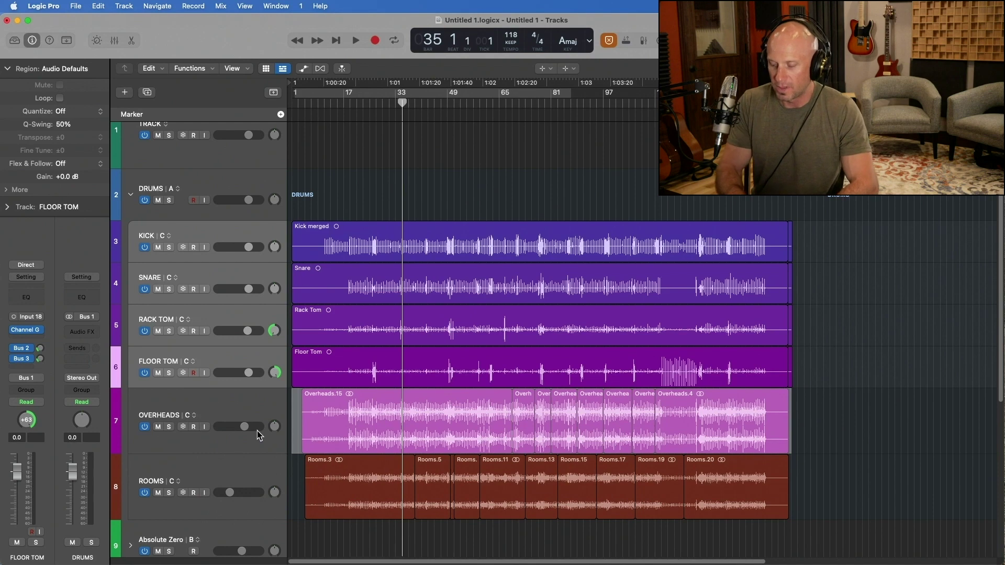
key(super+j)
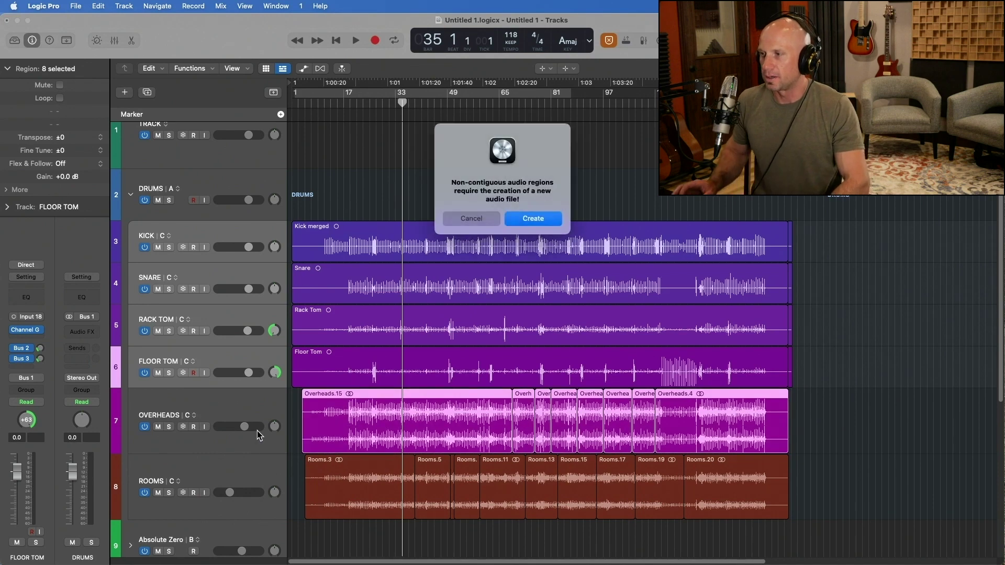
key(Escape)
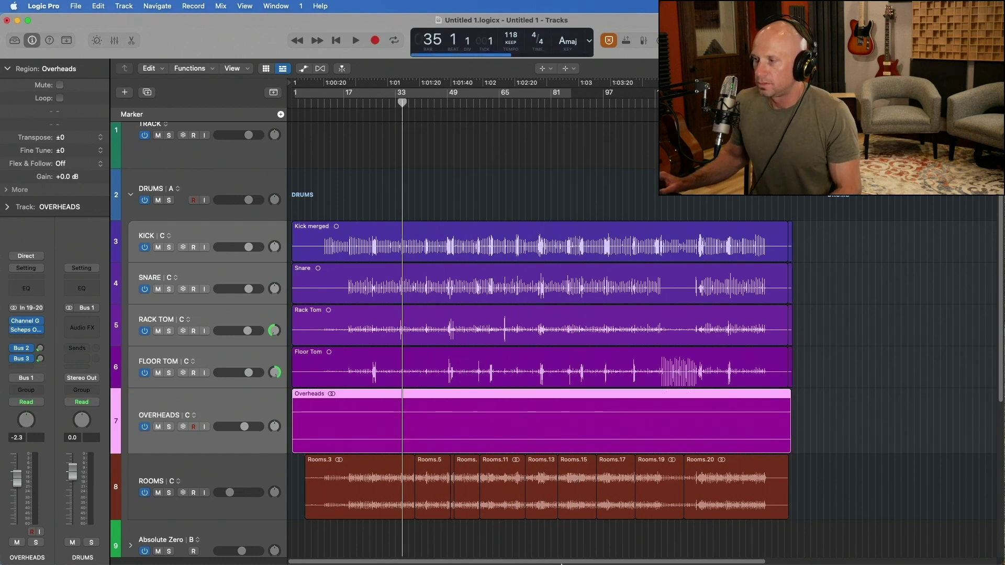
Step: Marquee-select the ROOMS track back to bar 1 and join its regions into one new audio file
drag(790, 477, 275, 465)
key(super+j)
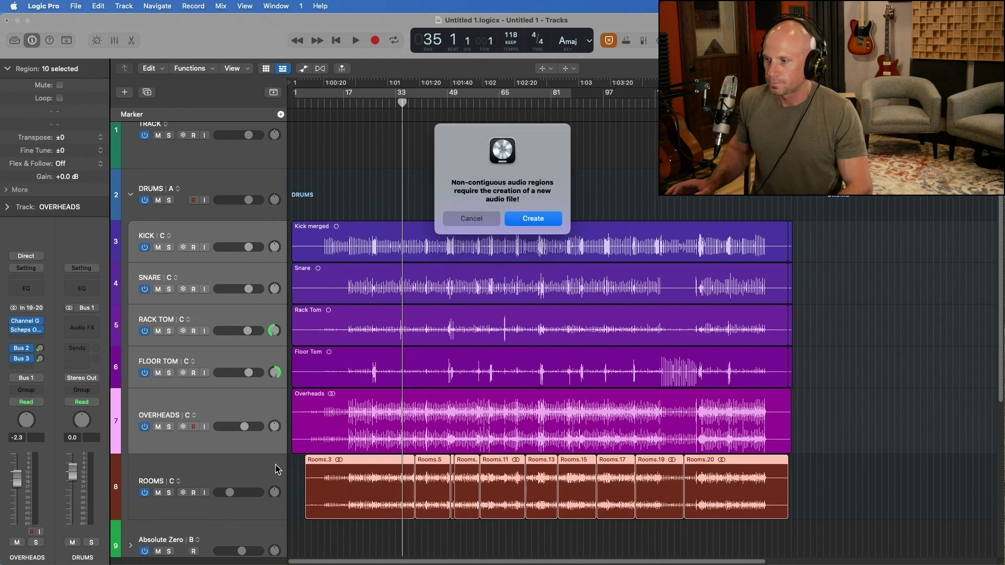
key(Return)
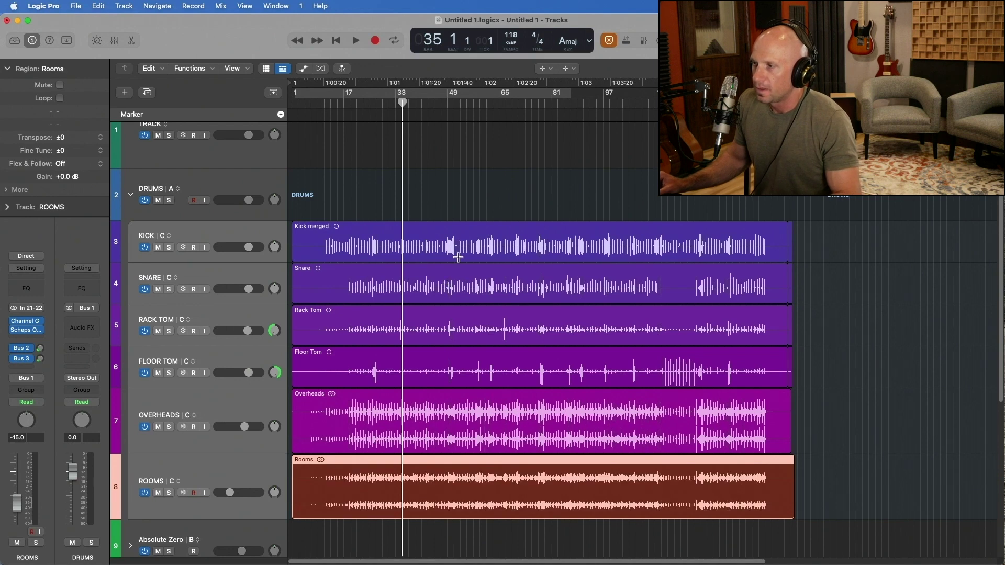
Step: Delete the leftover slivers after the merged KICK, SNARE, RACK TOM and FLOOR TOM regions, and select all six drum regions
drag(806, 225, 790, 376)
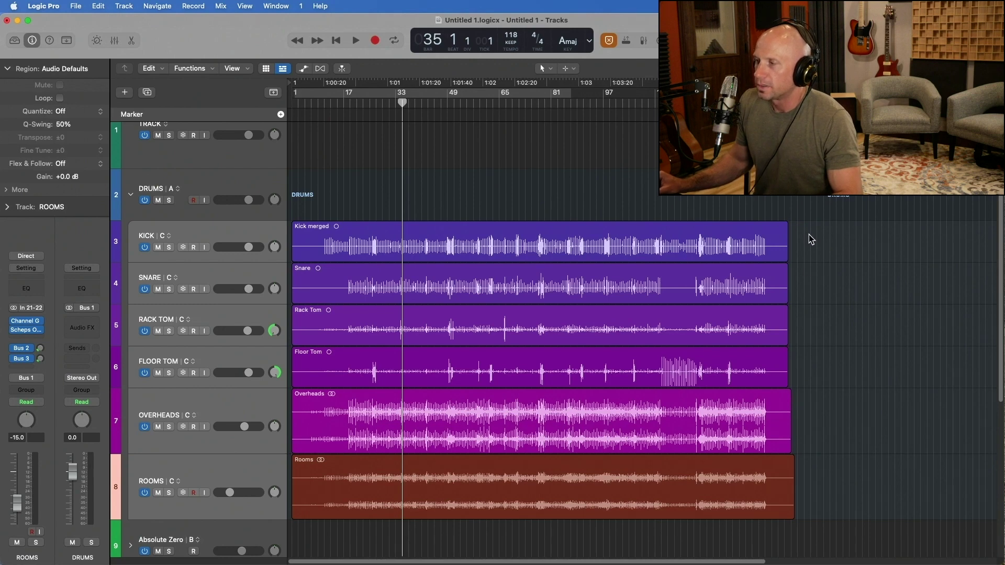
drag(810, 237, 418, 506)
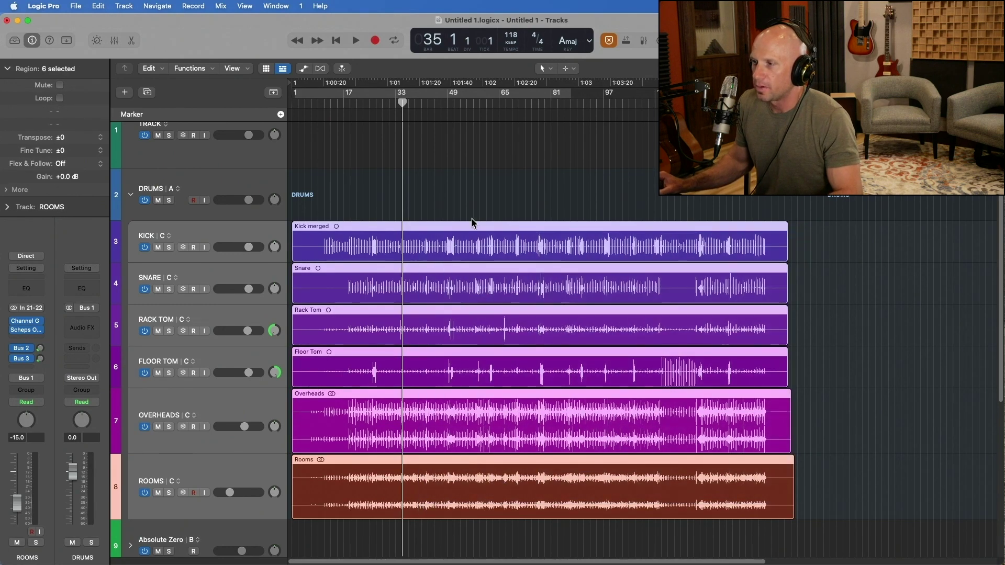
Step: Examine the Export as Audio File(s) option for the six selected drum regions without exporting
right_click(475, 246)
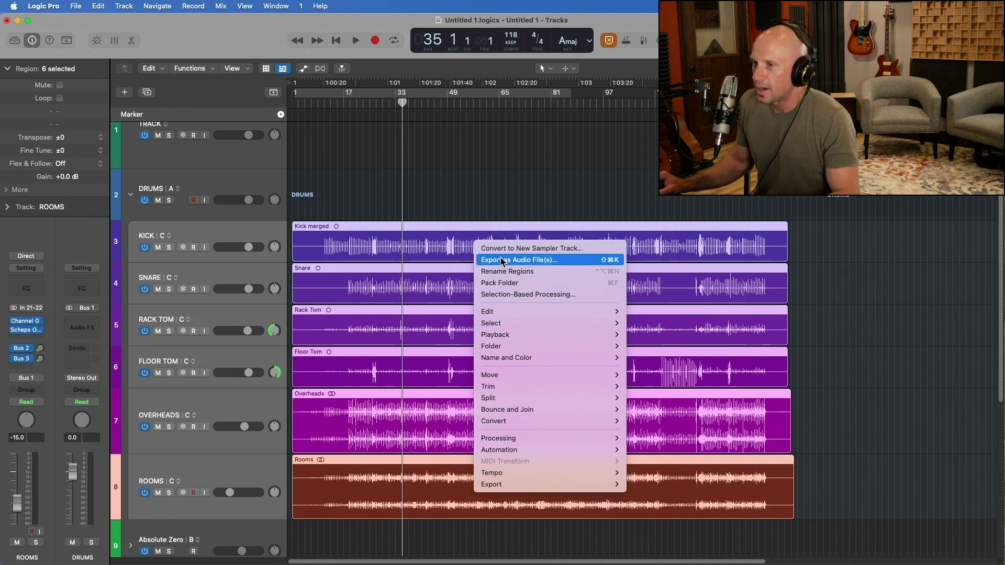
click(365, 215)
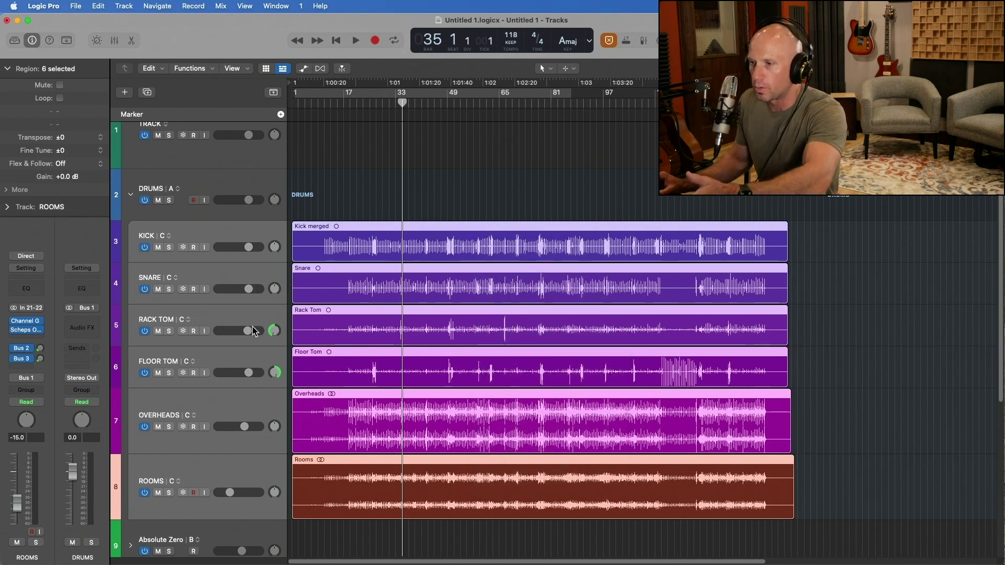
scroll(206, 435, down, 4)
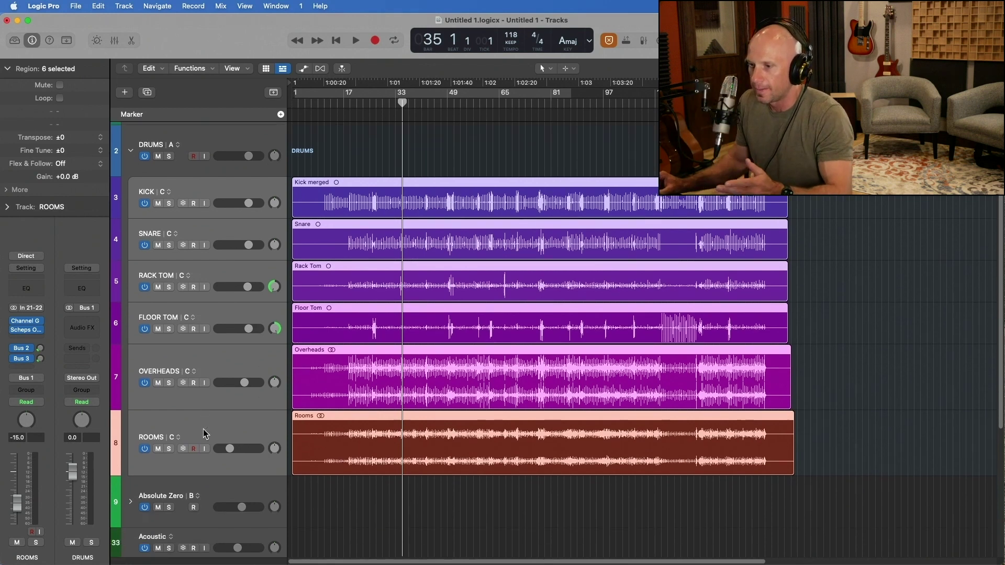
scroll(205, 435, up, 3)
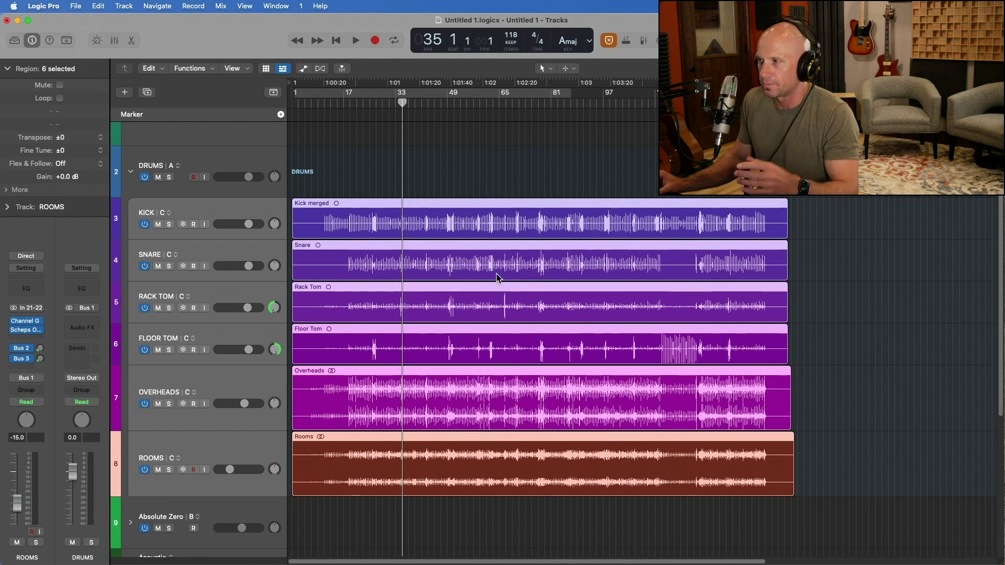
Step: Export the six selected drum regions as WAV audio files to the Drums For Pro Tools folder on the Desktop
right_click(532, 224)
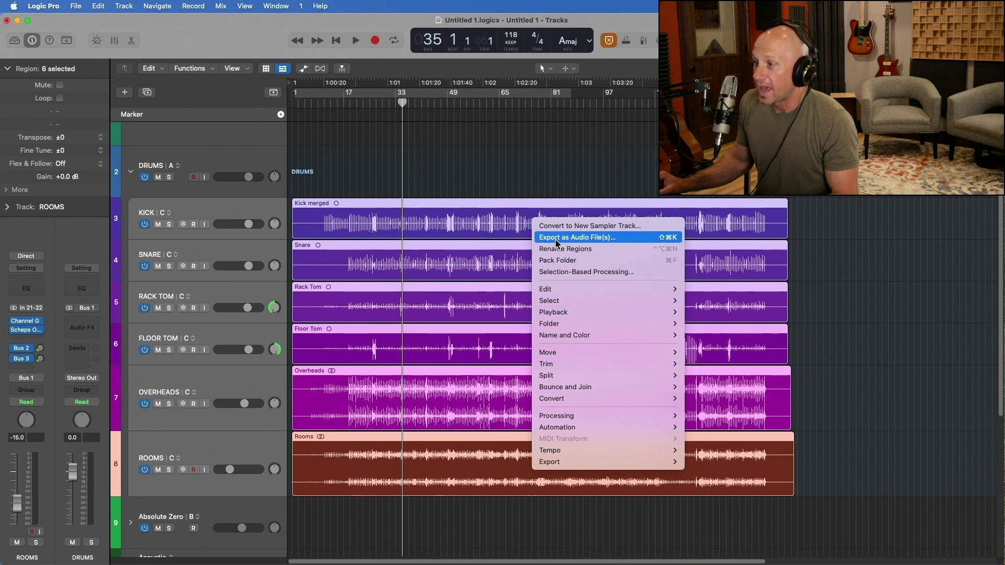
click(583, 238)
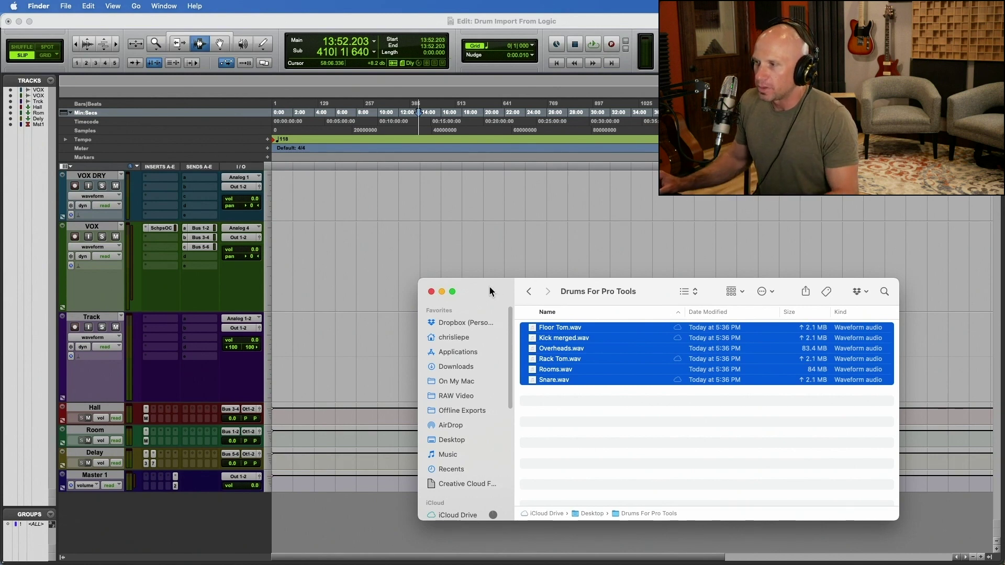
Step: Import all six WAV files from the Drums For Pro Tools folder into the Pro Tools session as new tracks, aligned to the session start
drag(490, 291, 592, 240)
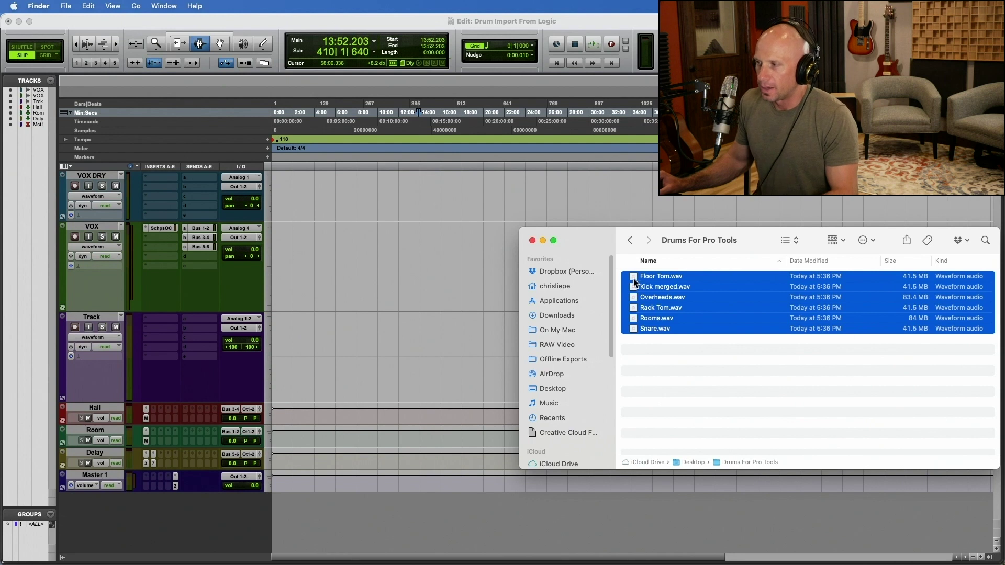
drag(633, 278, 272, 512)
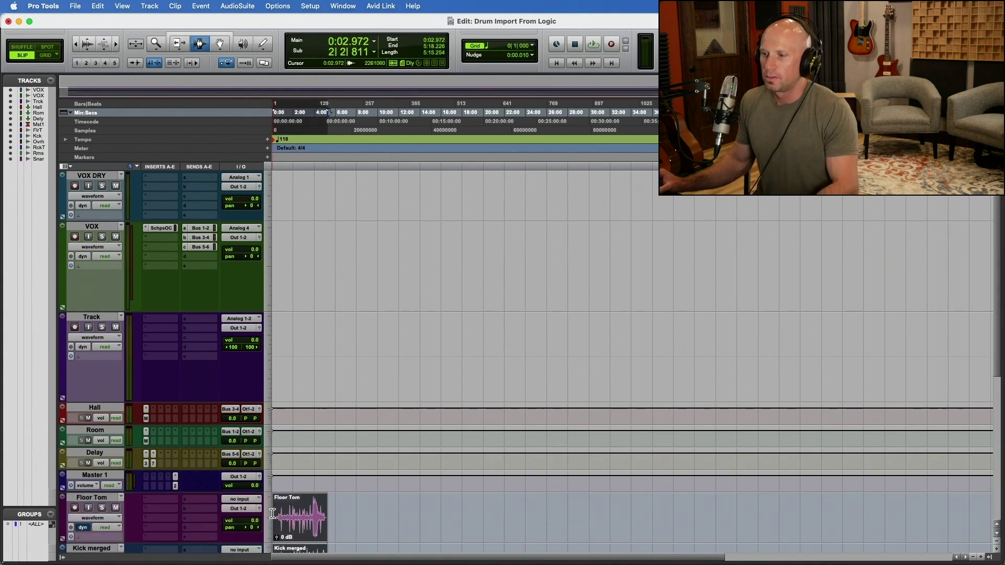
scroll(316, 489, down, 5)
click(312, 320)
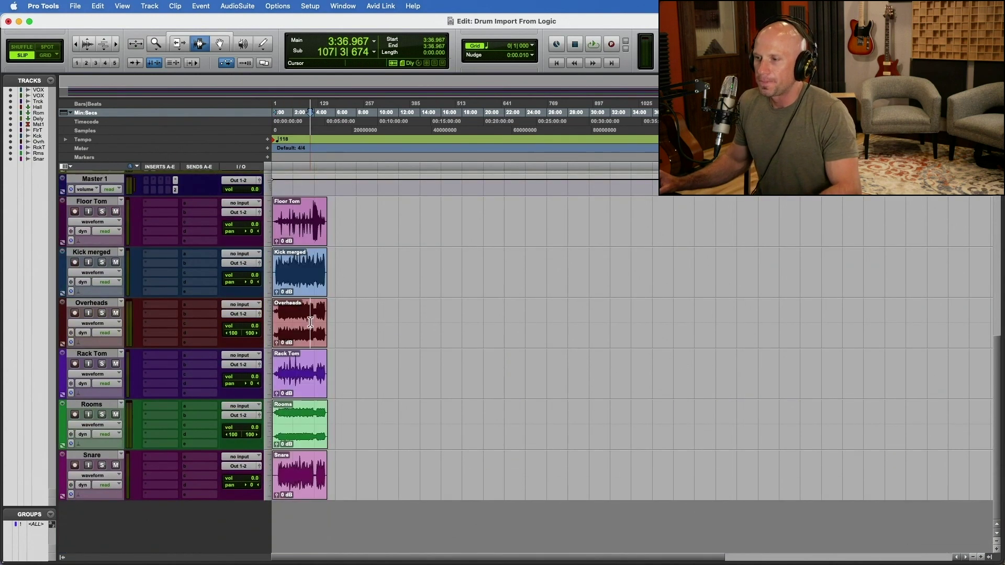
key(super+bracketright)
key(super+bracketright)
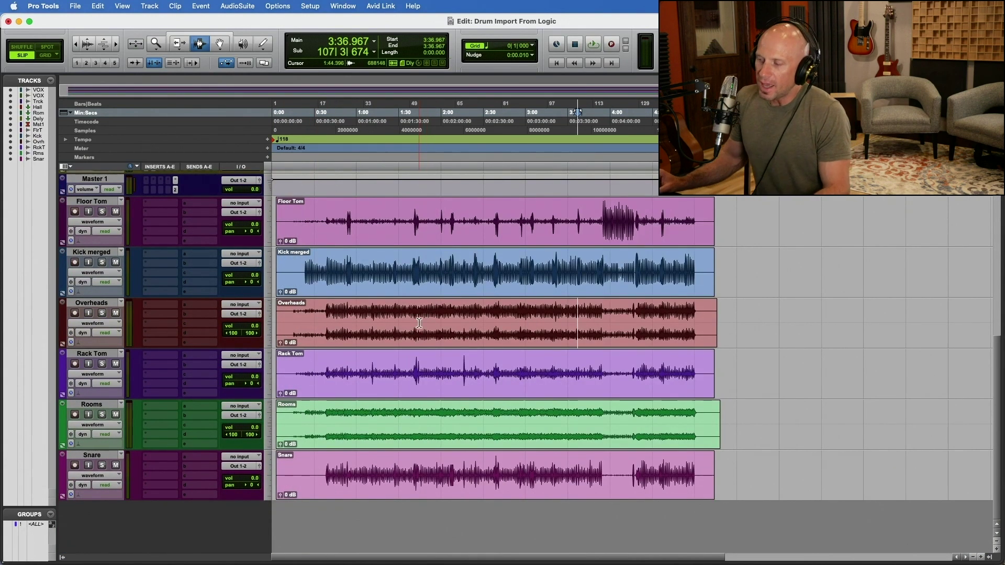
Step: Examine the lengths of the imported Overheads and Rooms clips and how all six drum clips line up from the session start
click(500, 334)
drag(715, 319, 237, 329)
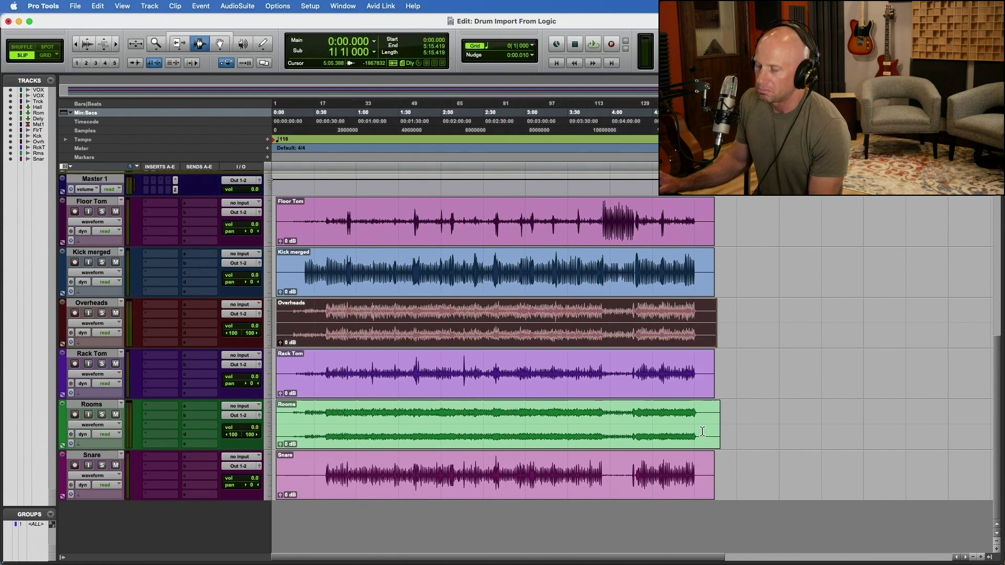
drag(729, 430, 445, 430)
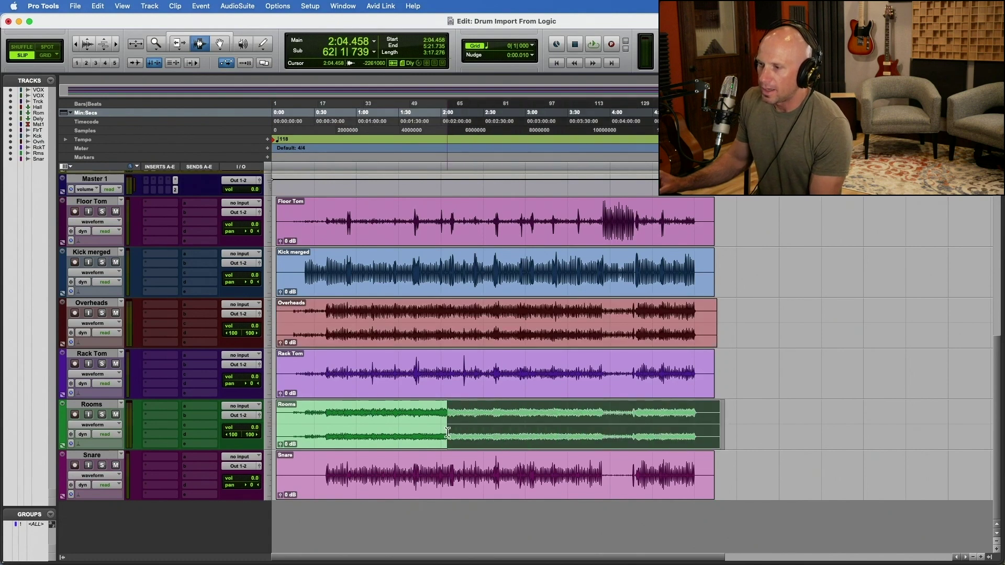
click(423, 485)
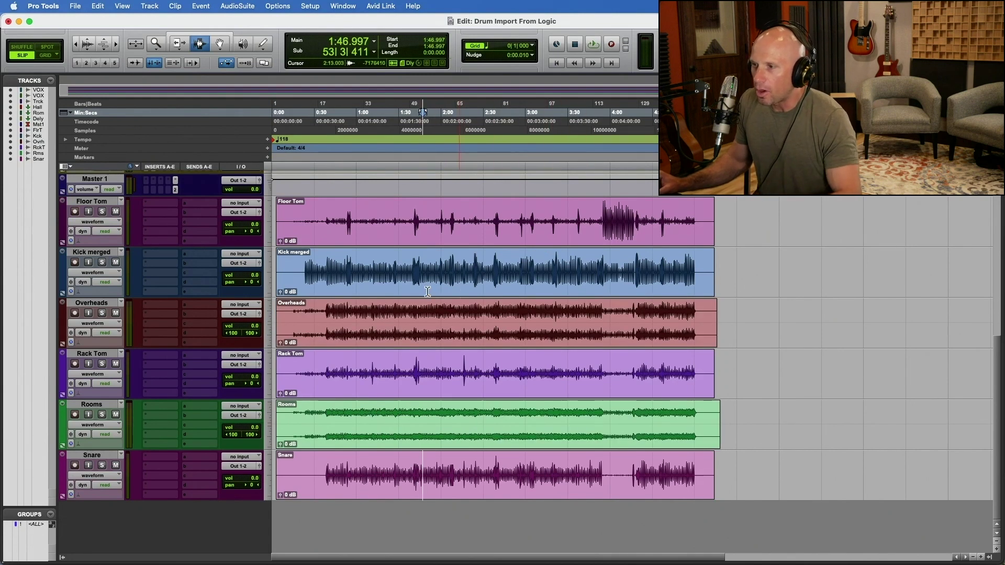
click(315, 277)
key(super+bracketright)
key(super+bracketright)
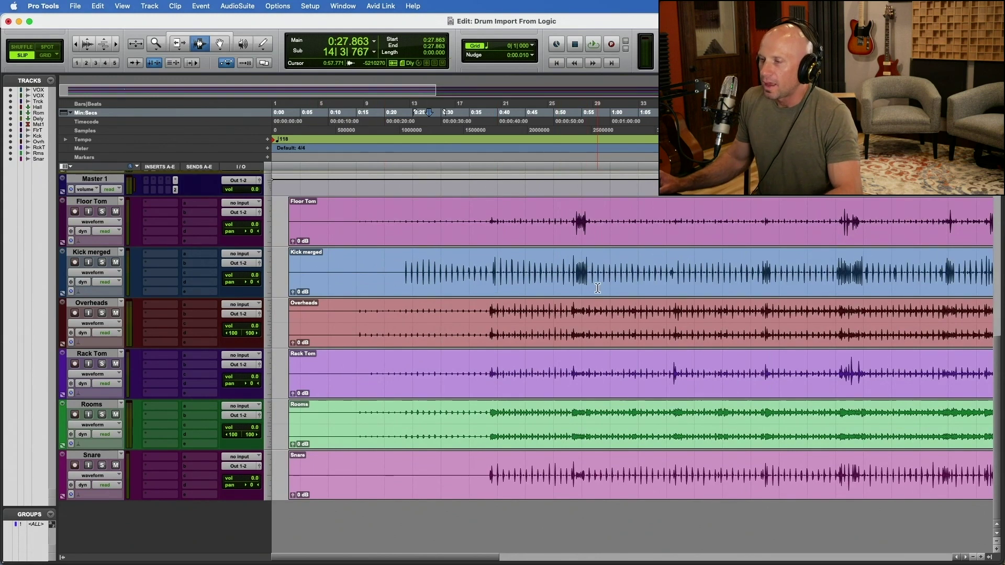
key(super+bracketleft)
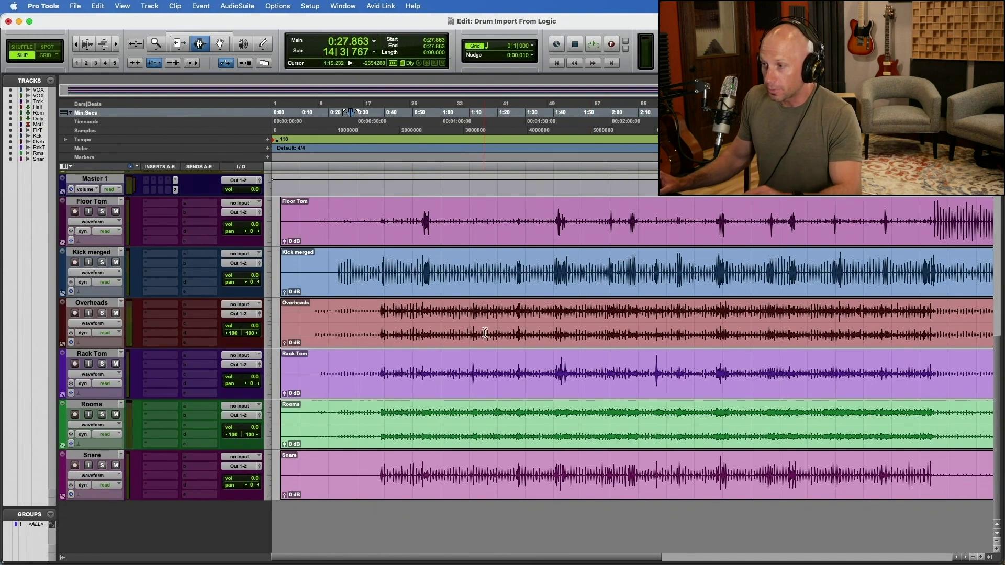
Step: Place the playhead at about 0:39, where the full kit enters on the Kick merged track, and play a few seconds to check the alignment
click(381, 266)
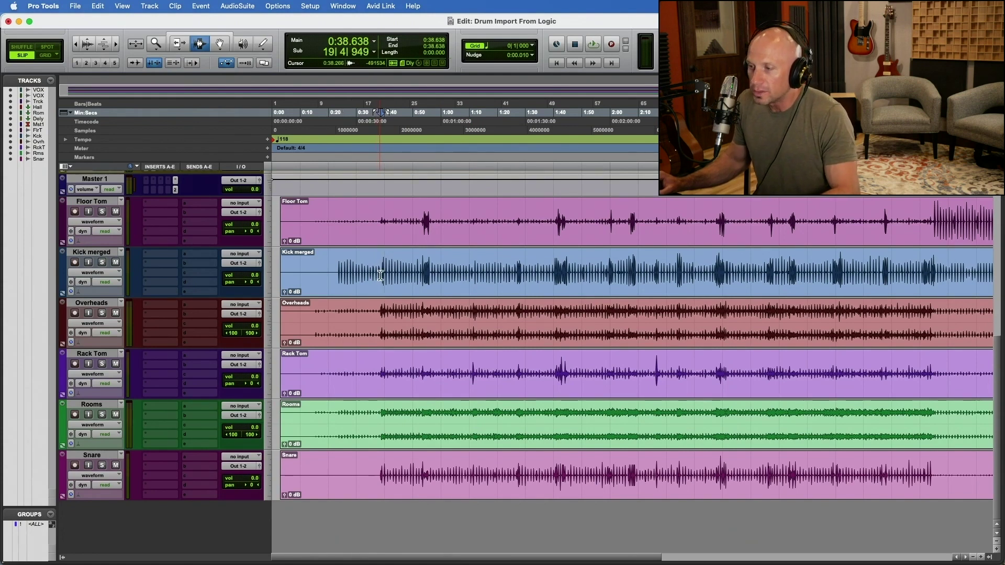
key(super+bracketright)
key(super+bracketright)
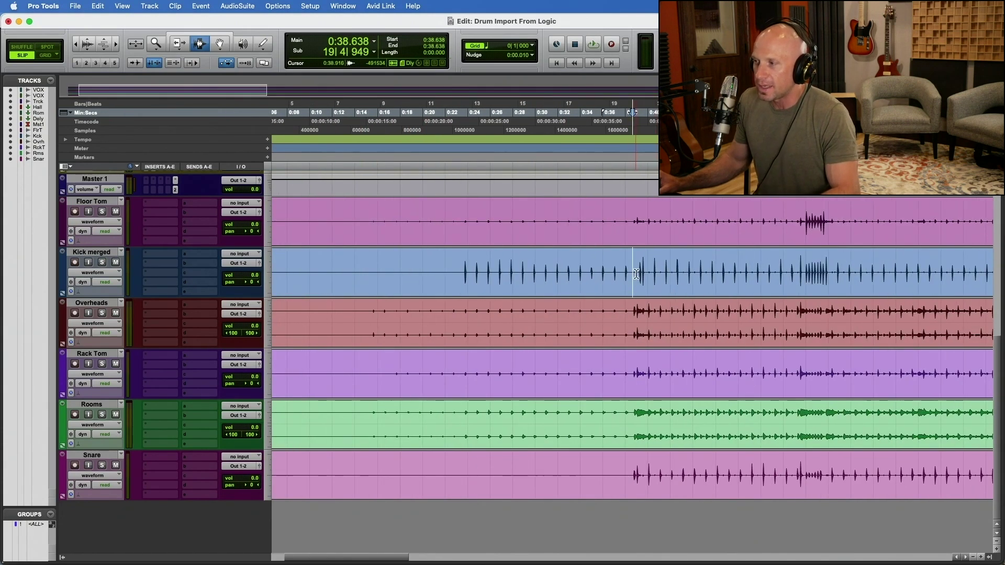
click(637, 273)
key(space)
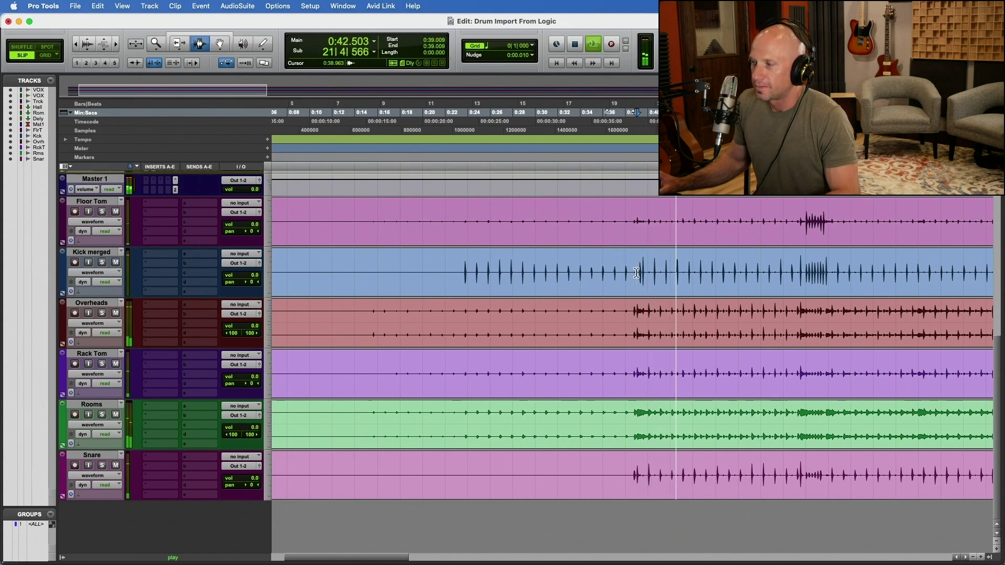
key(super+bracketleft)
key(super+bracketleft)
key(space)
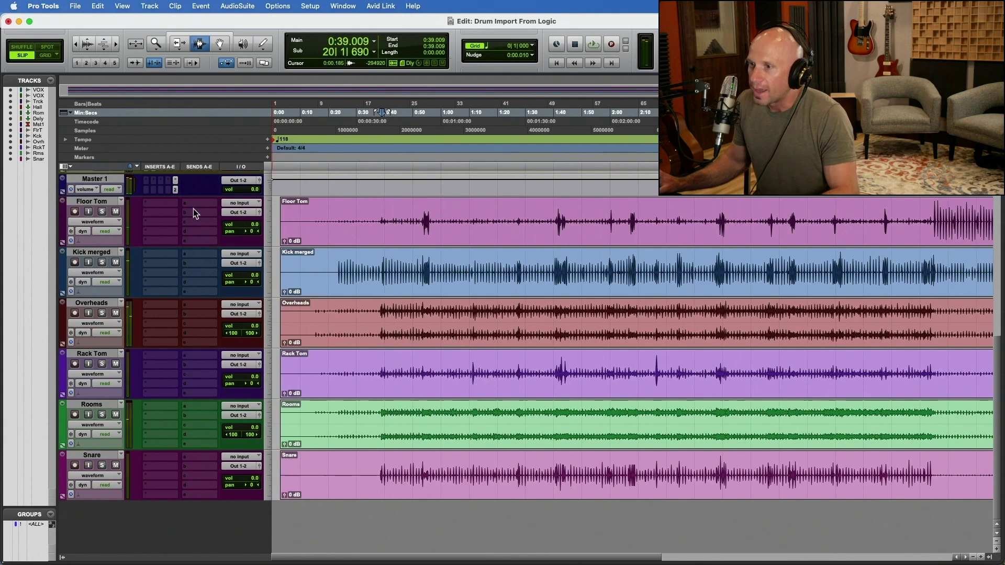